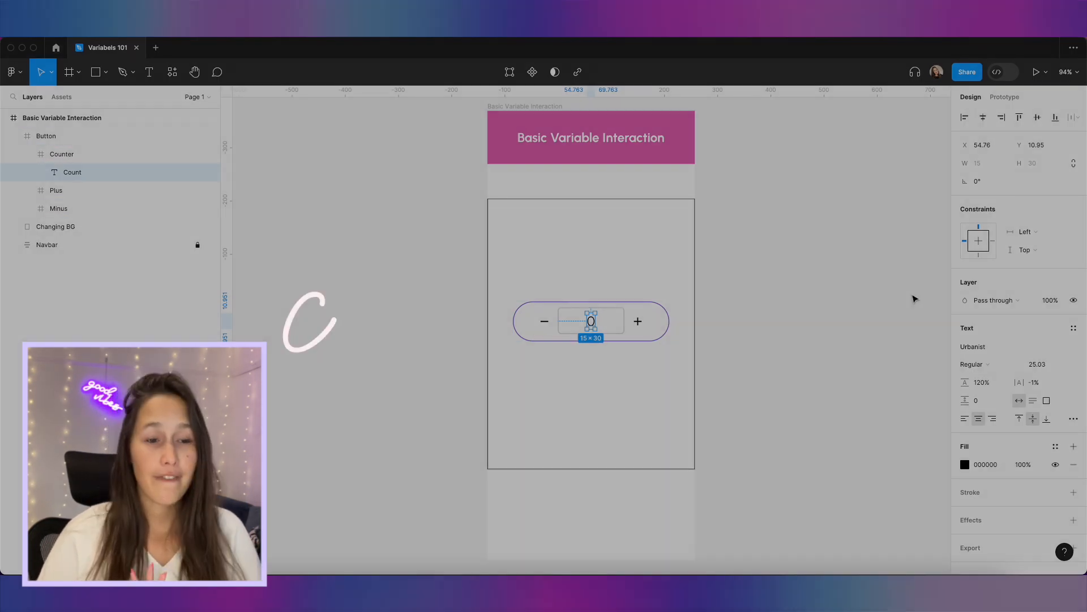
- Create a local number variable named count with a value of 0
{"action": "left_click", "coordinate": [913, 297]}
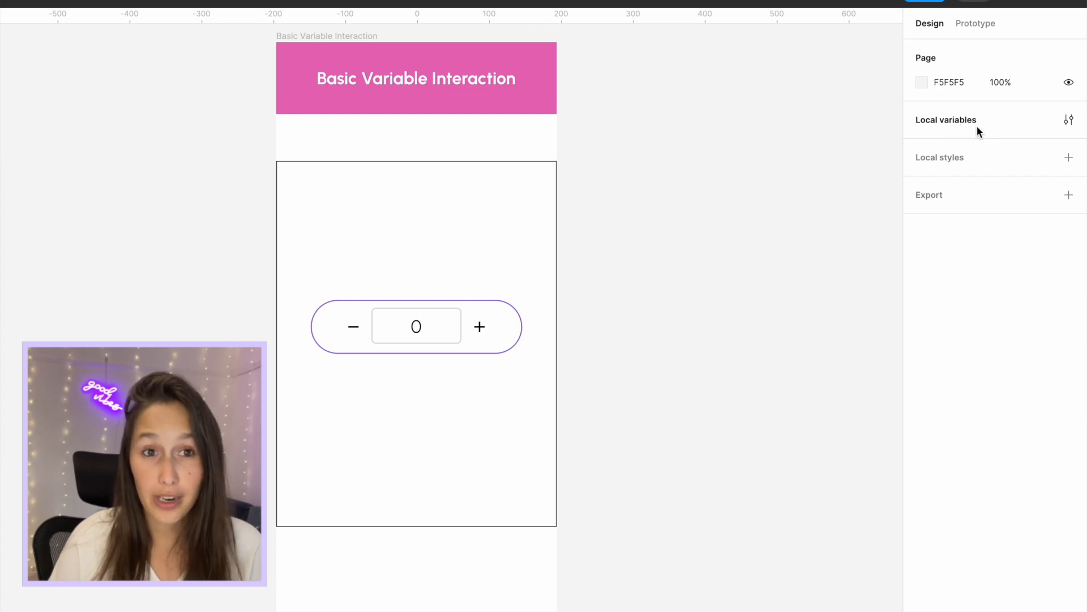
{"action": "left_click", "coordinate": [1069, 120]}
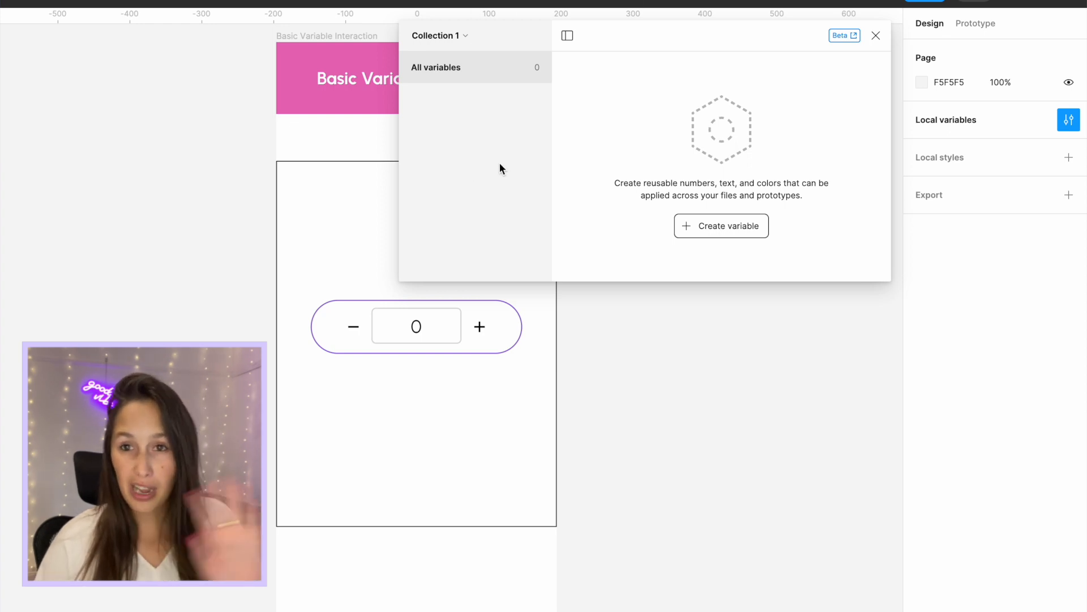
{"action": "left_click", "coordinate": [575, 35]}
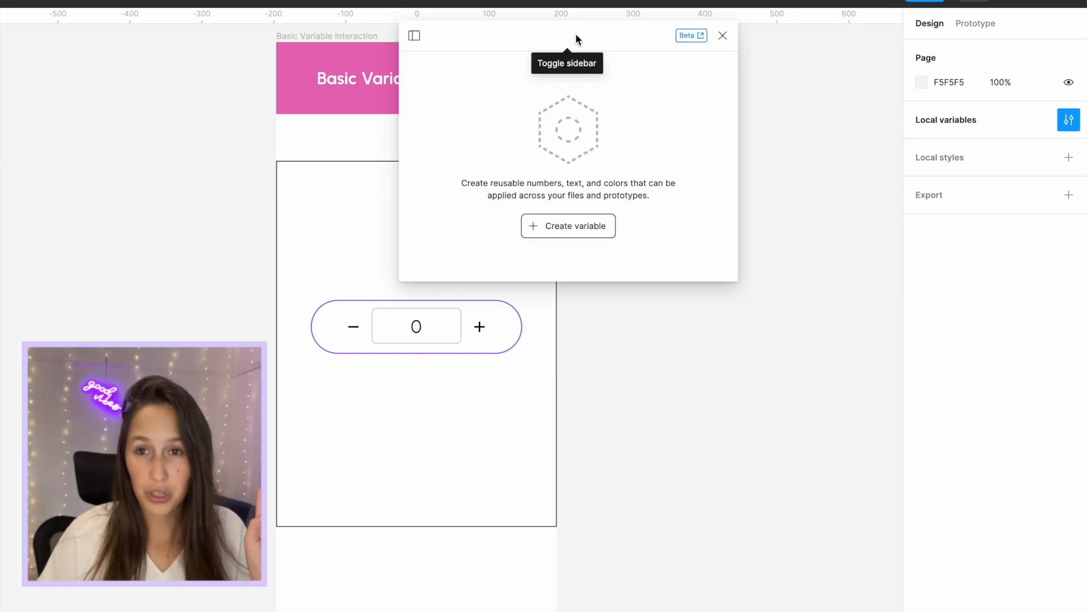
{"action": "left_click_drag", "start_coordinate": [492, 36], "coordinate": [649, 45]}
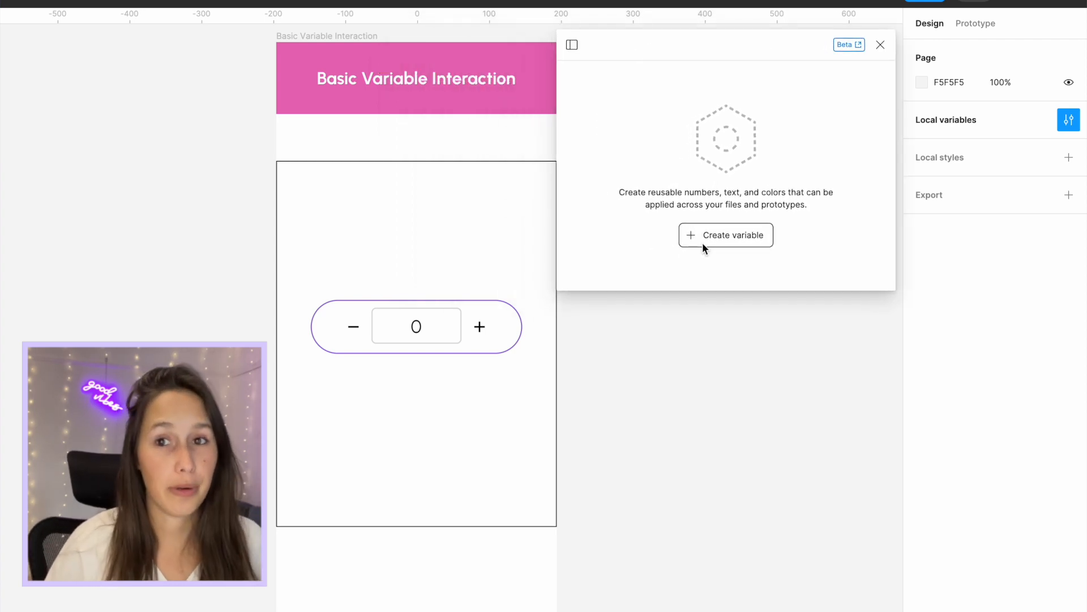
{"action": "left_click", "coordinate": [702, 243]}
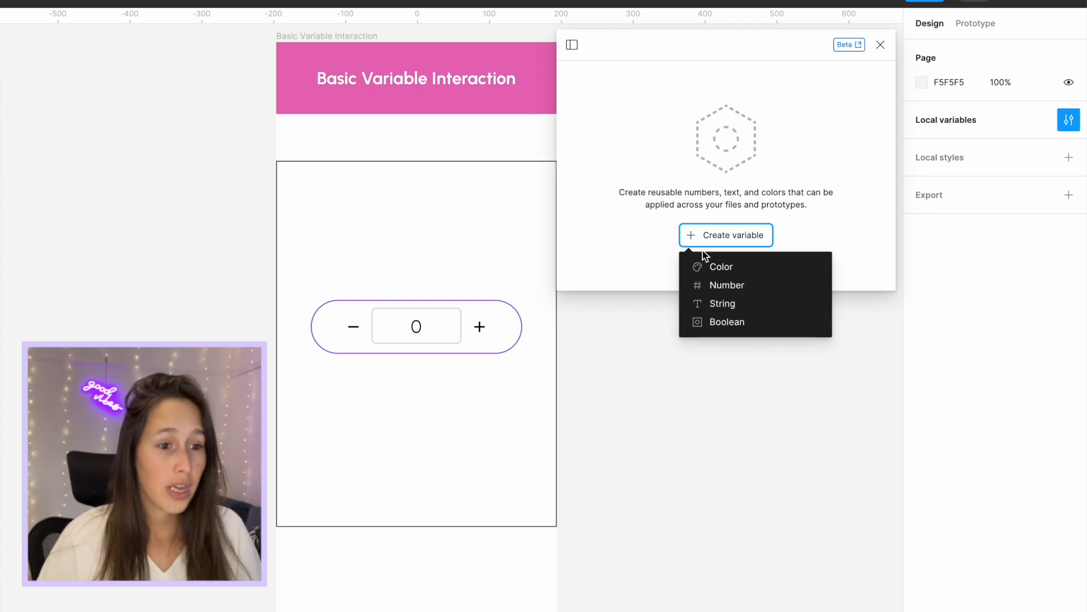
{"action": "left_click", "coordinate": [711, 281]}
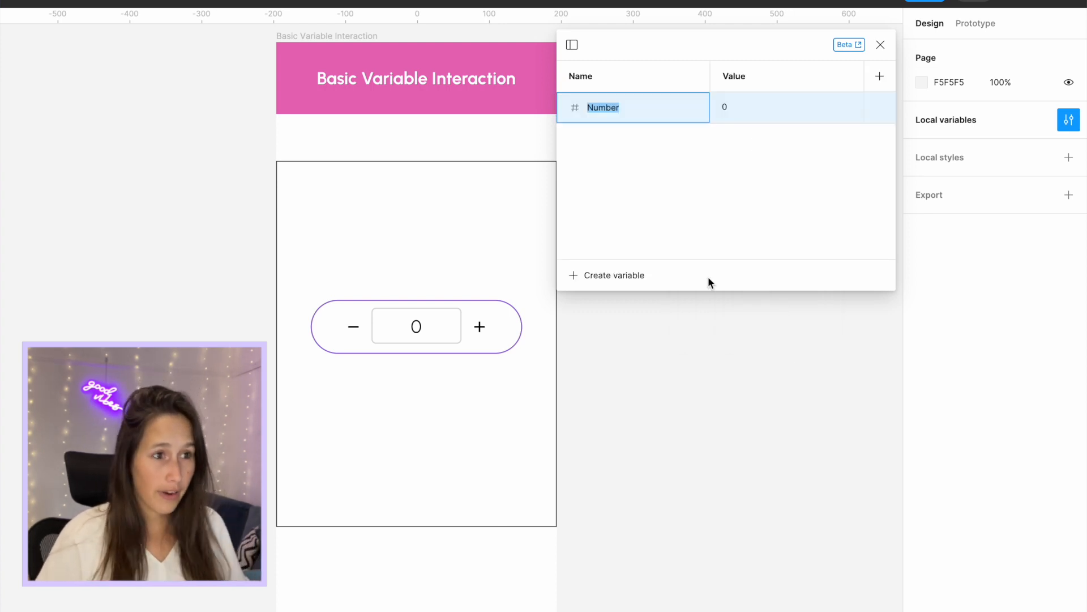
{"action": "type", "text": "count"}
{"action": "key", "text": "Return"}
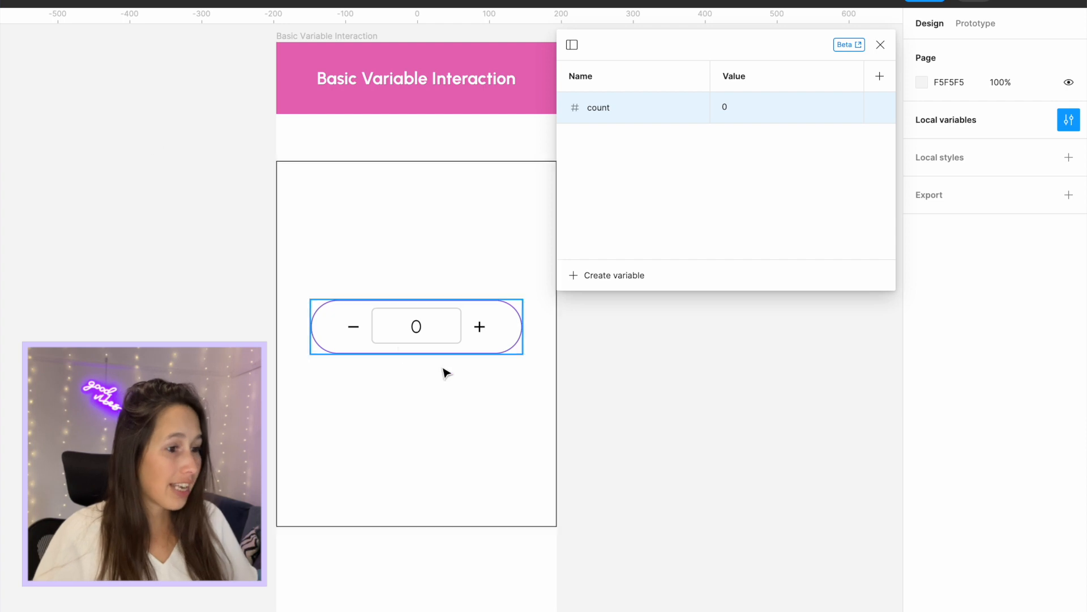
- Link the counter's text layer between the minus and plus signs to the count variable
{"action": "double_click", "coordinate": [417, 326]}
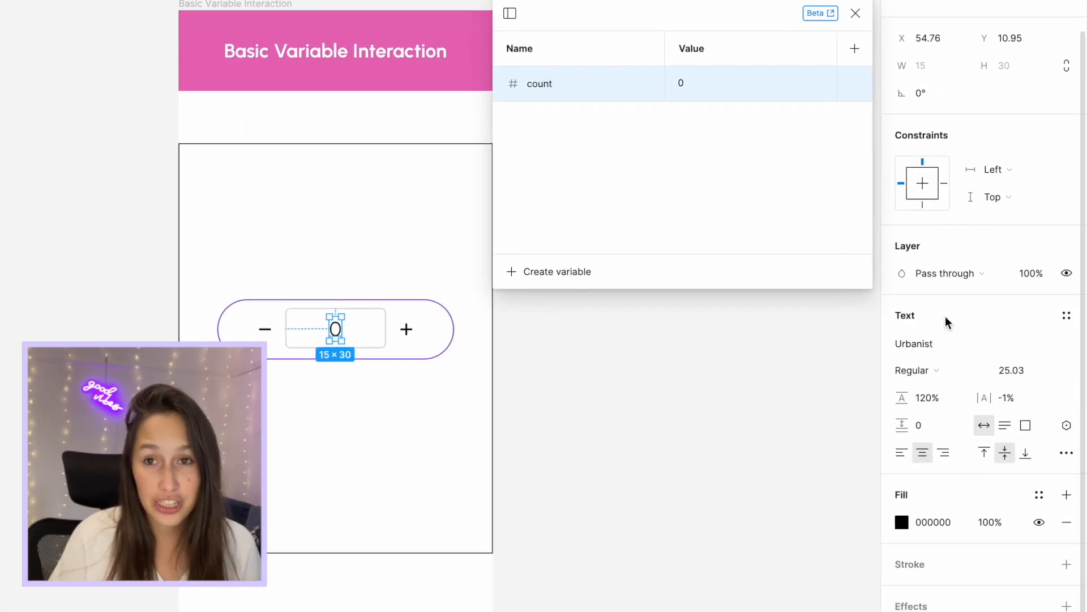
{"action": "left_click", "coordinate": [1068, 439]}
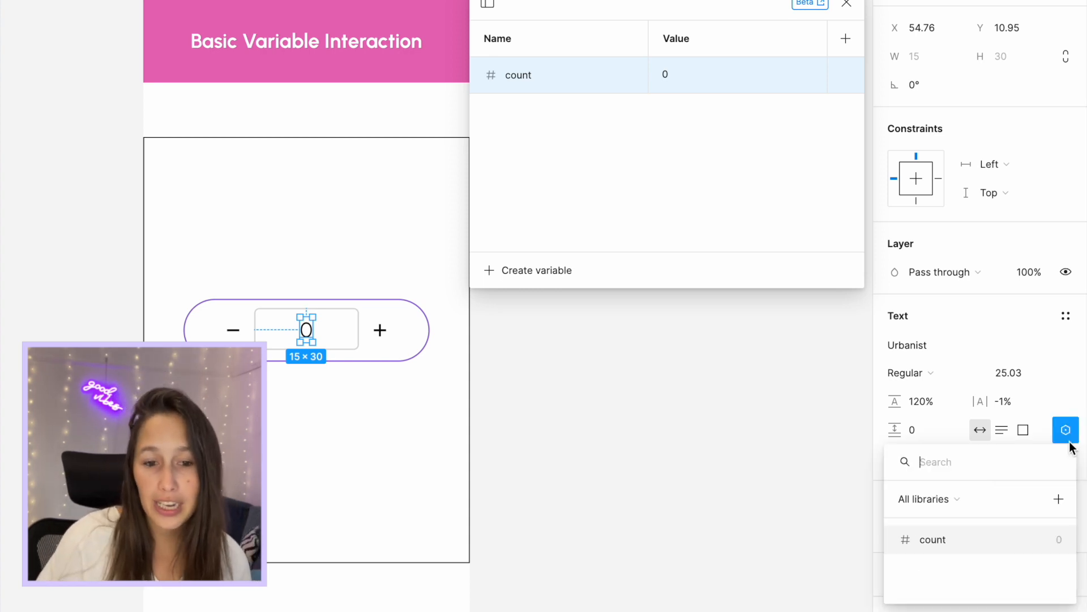
{"action": "left_click", "coordinate": [959, 545]}
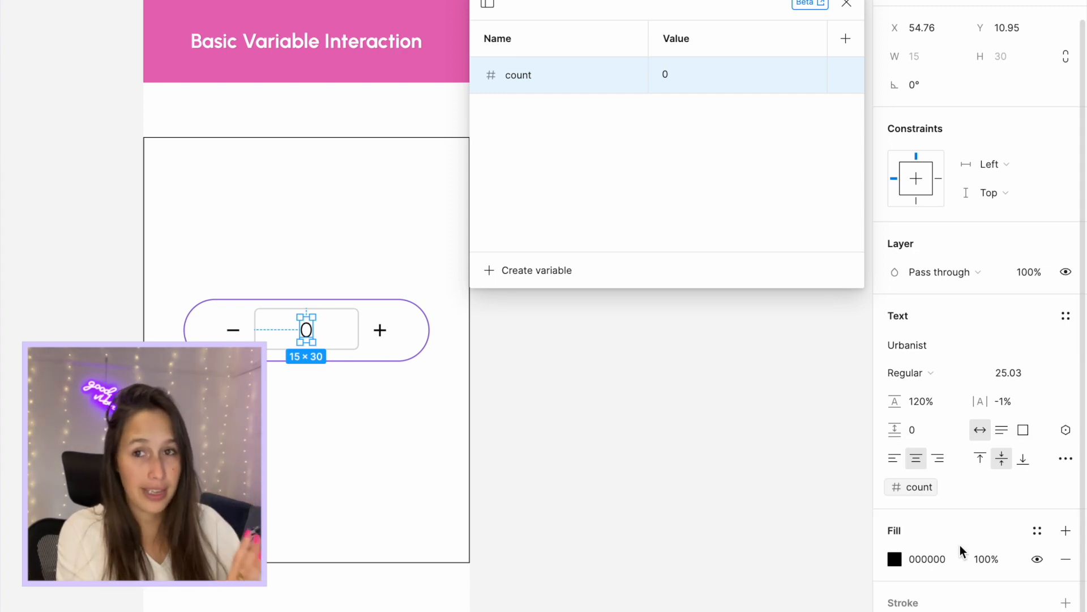
- Test the linked counter text by setting the count variable to 100, and reset it to 0
{"action": "left_click", "coordinate": [711, 72]}
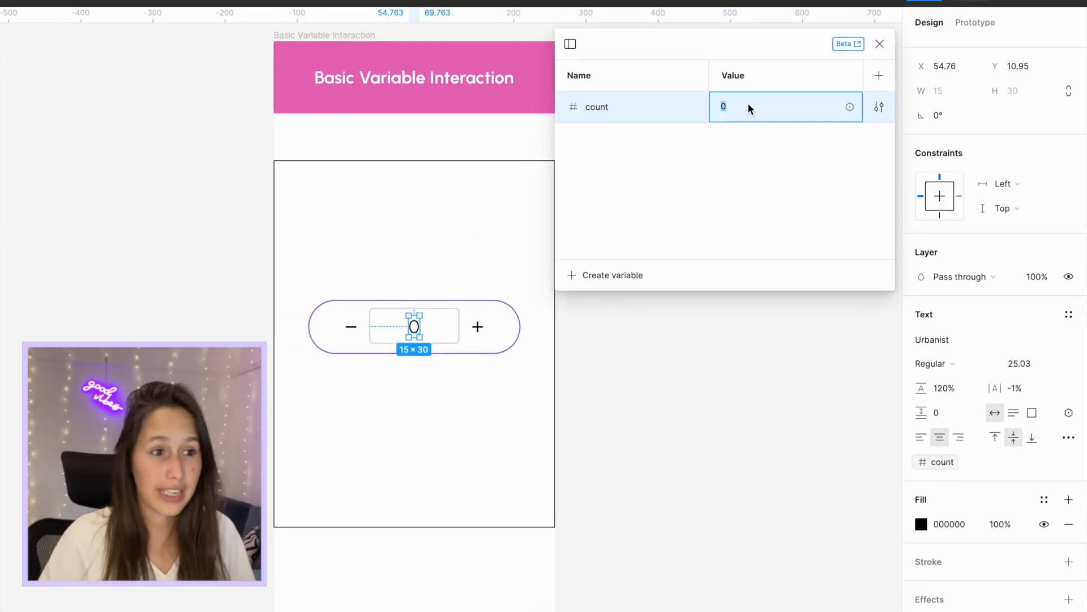
{"action": "type", "text": "100"}
{"action": "key", "text": "Return"}
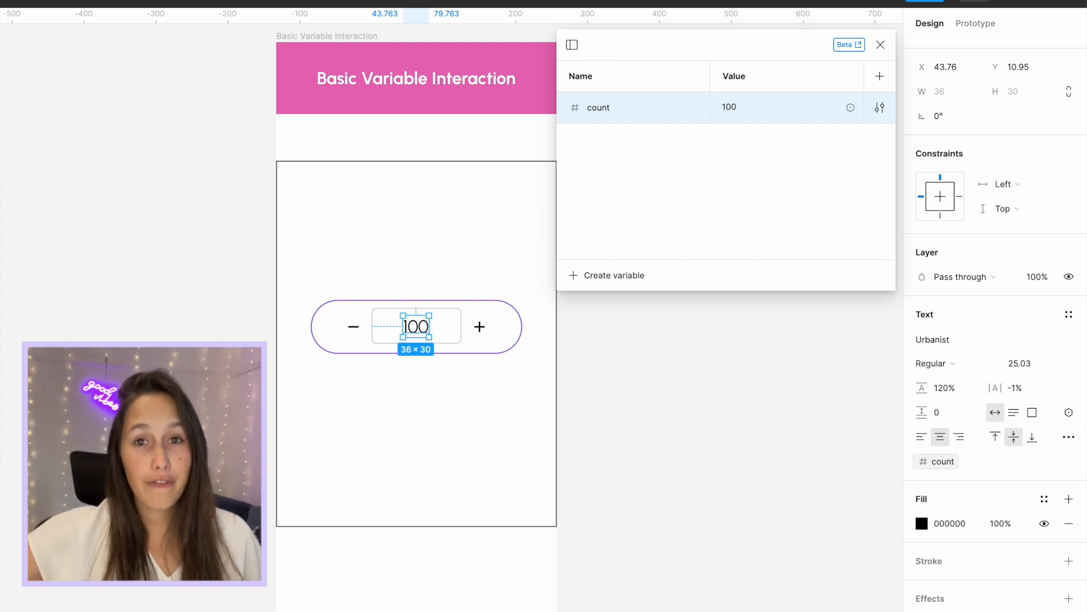
{"action": "left_click", "coordinate": [741, 115]}
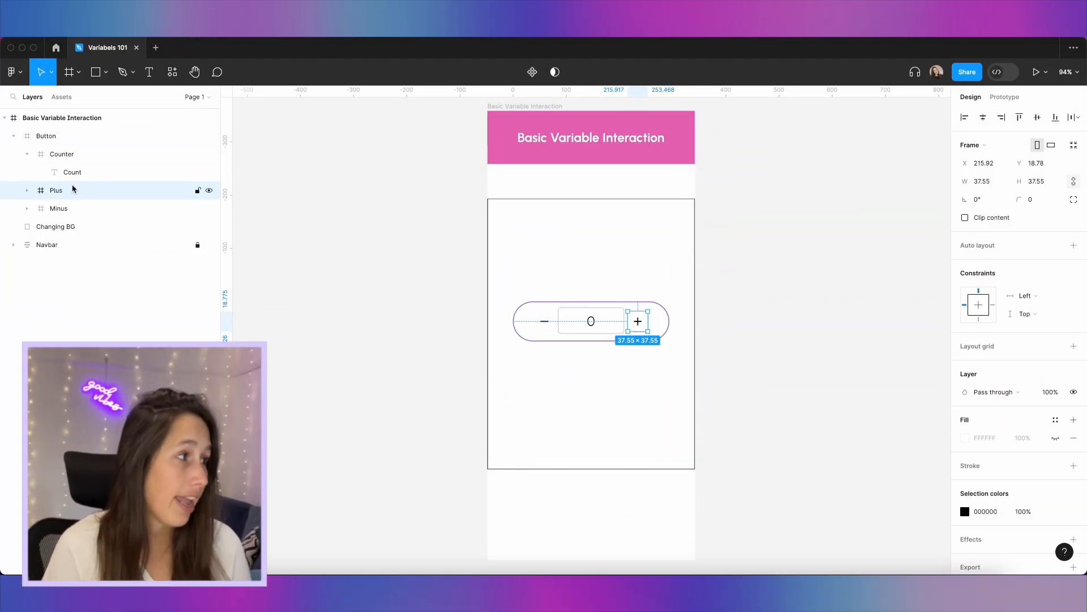
- Add an on-click interaction with a Set variable action to the Plus frame
{"action": "left_click", "coordinate": [27, 190]}
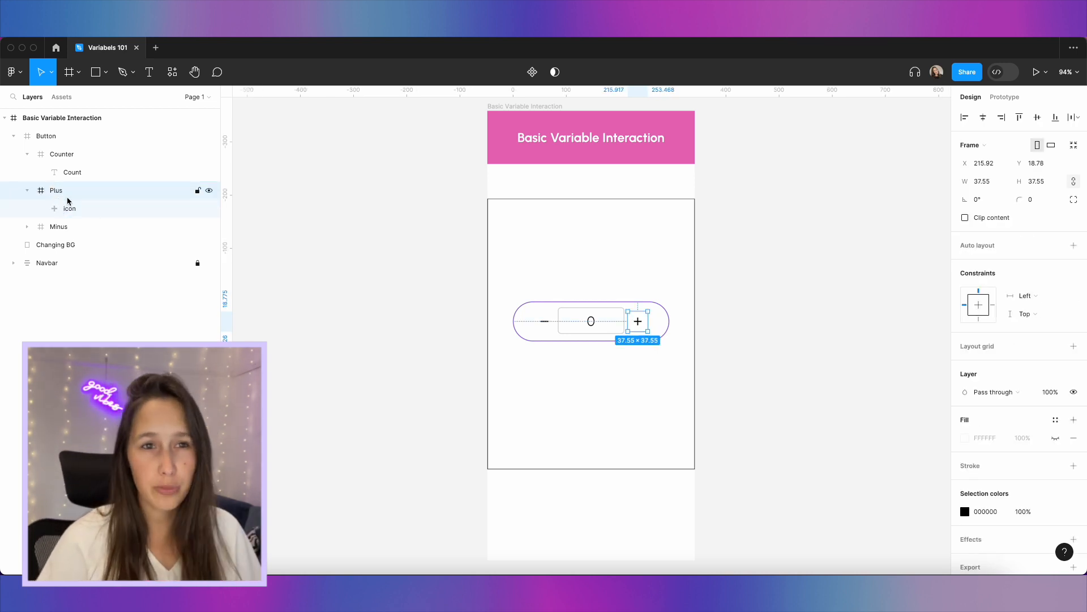
{"action": "left_click", "coordinate": [1005, 96]}
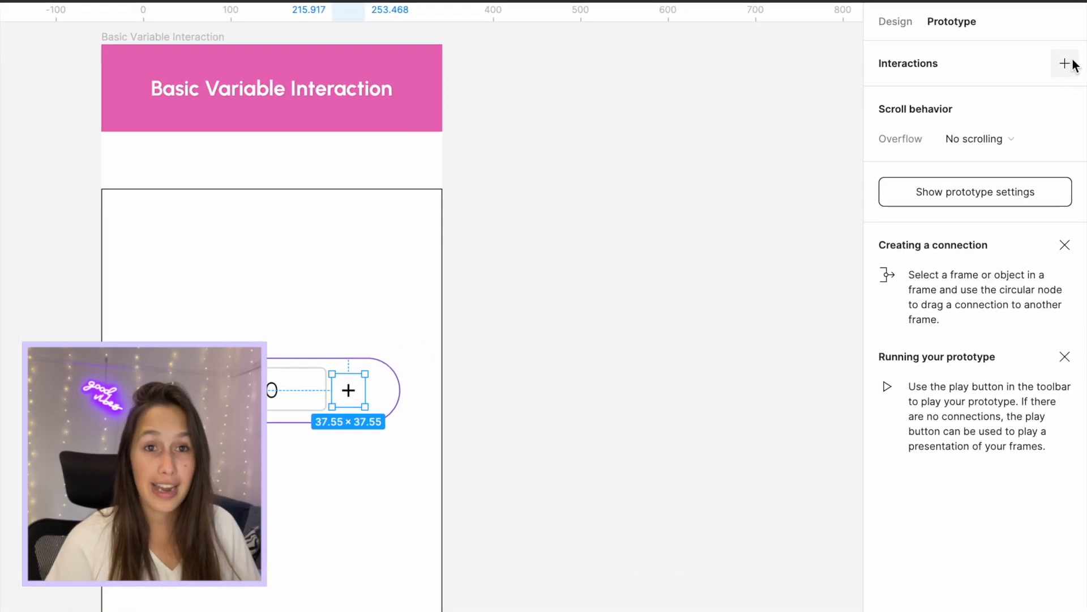
{"action": "left_click", "coordinate": [1072, 64]}
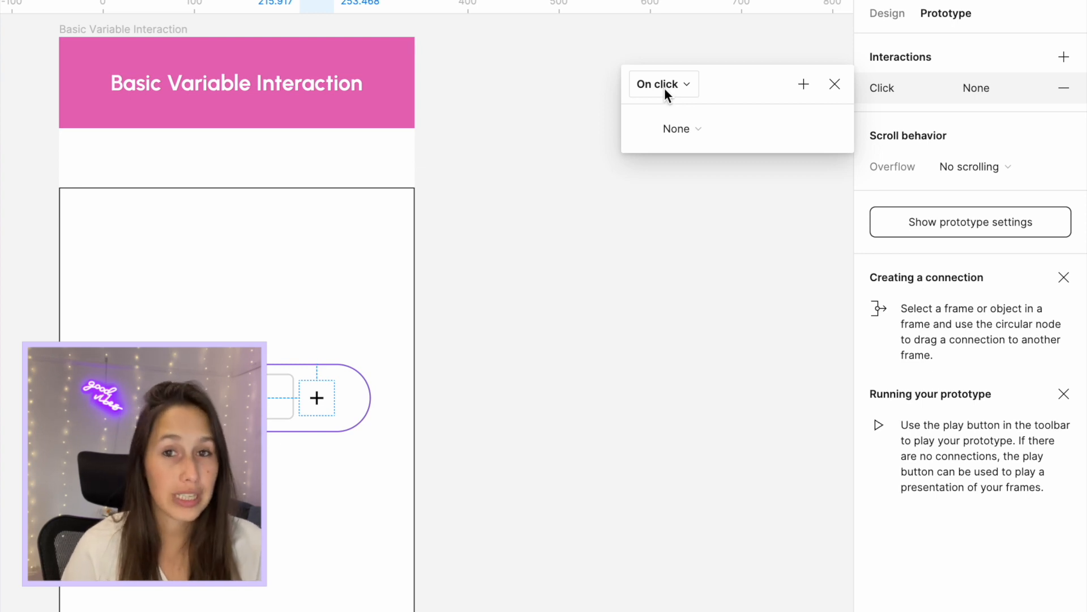
{"action": "left_click", "coordinate": [676, 128]}
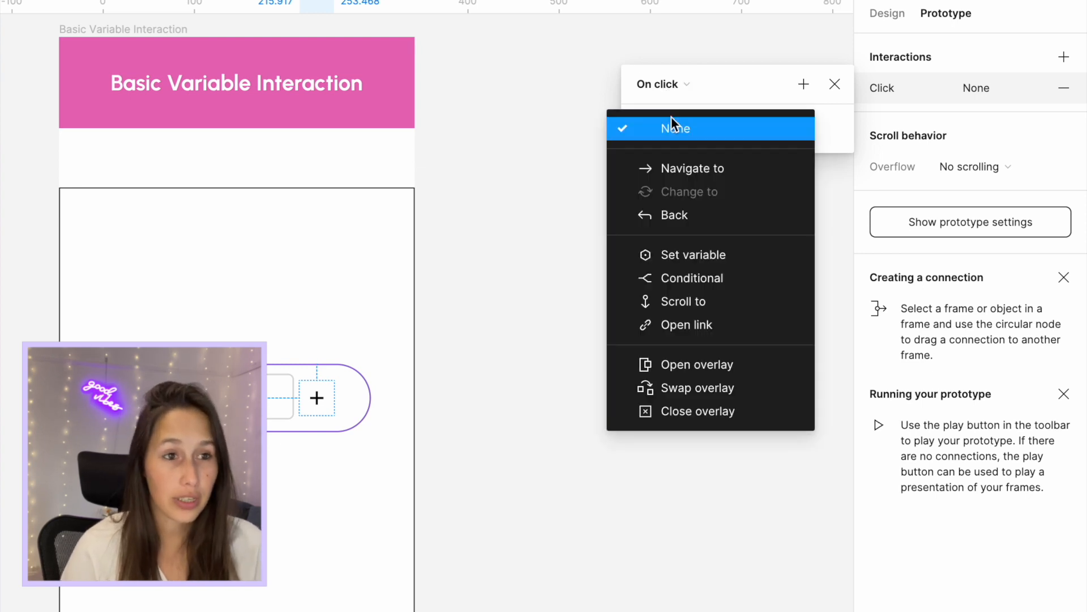
{"action": "left_click", "coordinate": [728, 256]}
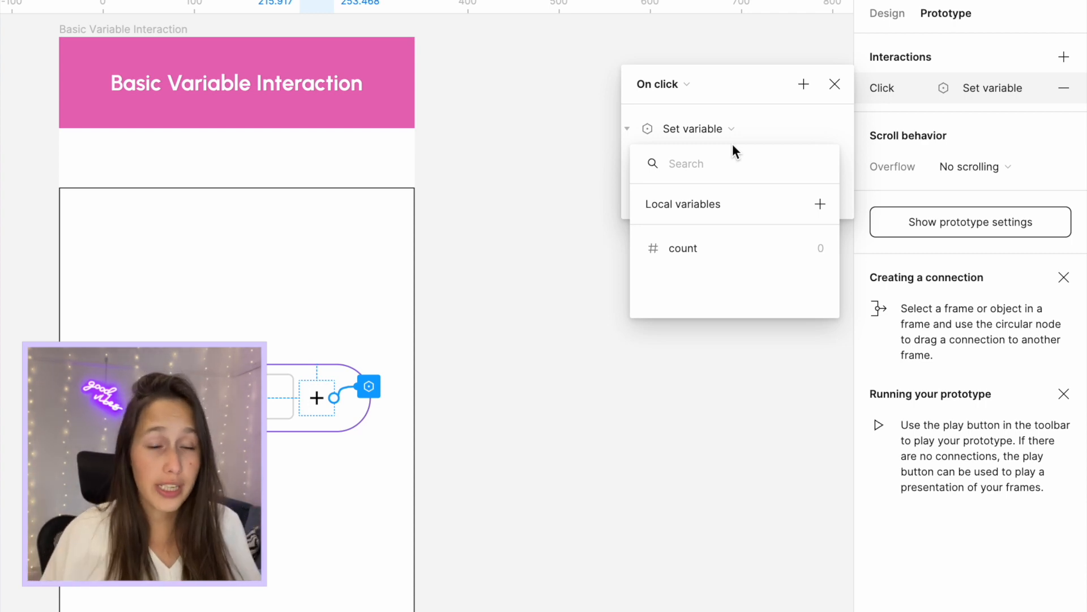
- Make the Plus frame's action set the count variable to the expression count + 1
{"action": "left_click", "coordinate": [693, 256]}
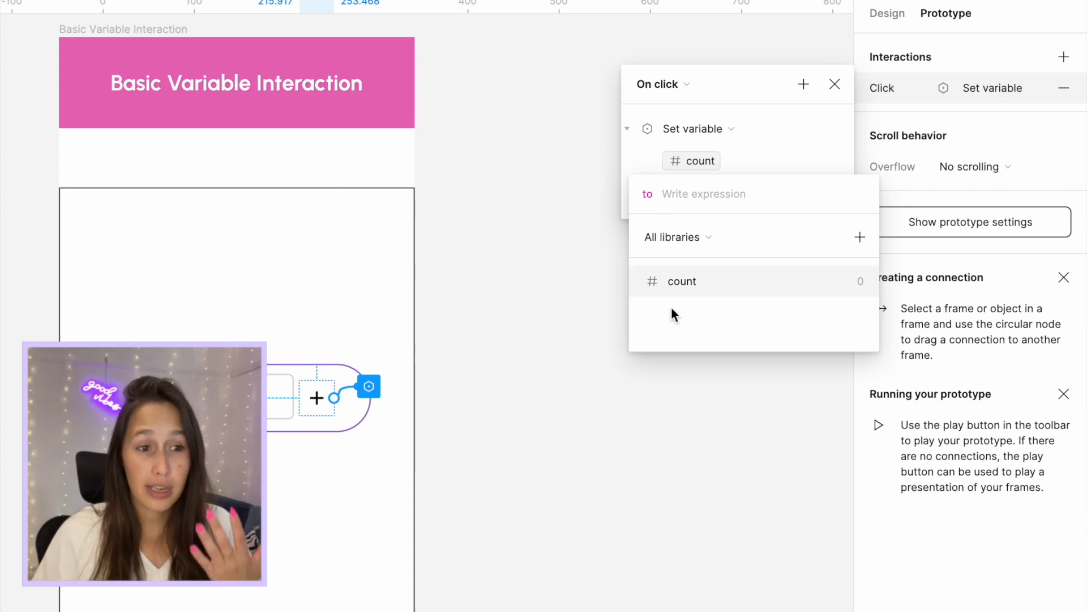
{"action": "left_click", "coordinate": [683, 286]}
{"action": "left_click", "coordinate": [695, 282]}
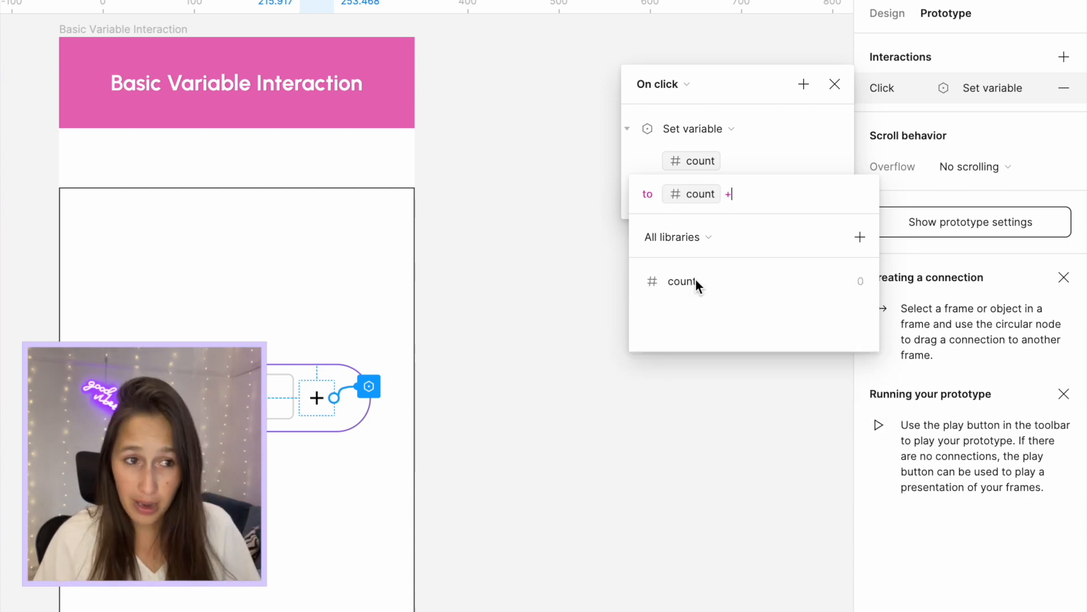
{"action": "type", "text": "1"}
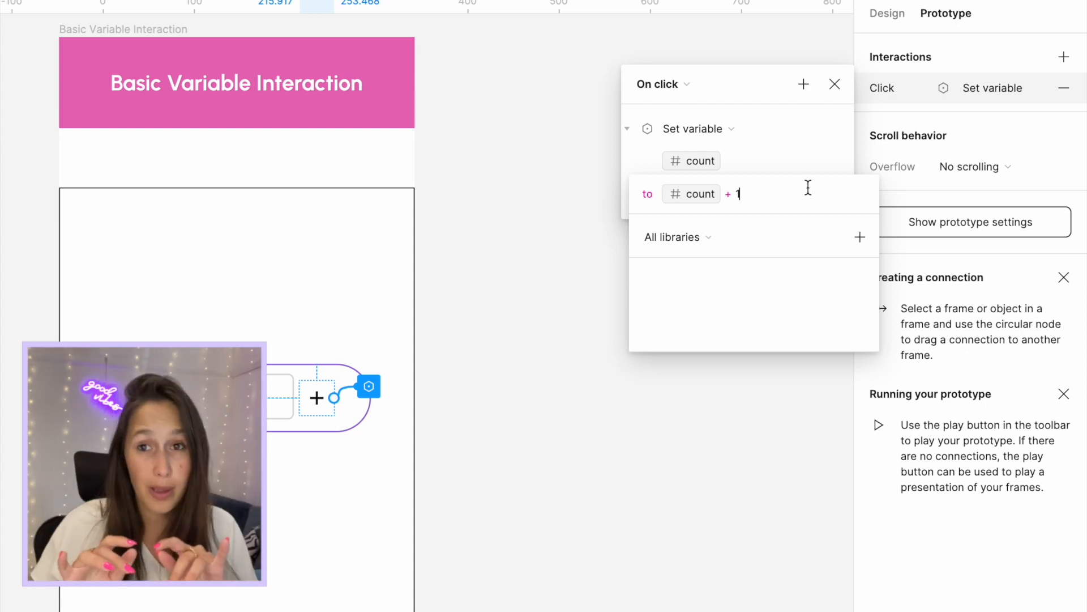
{"action": "left_click", "coordinate": [808, 106]}
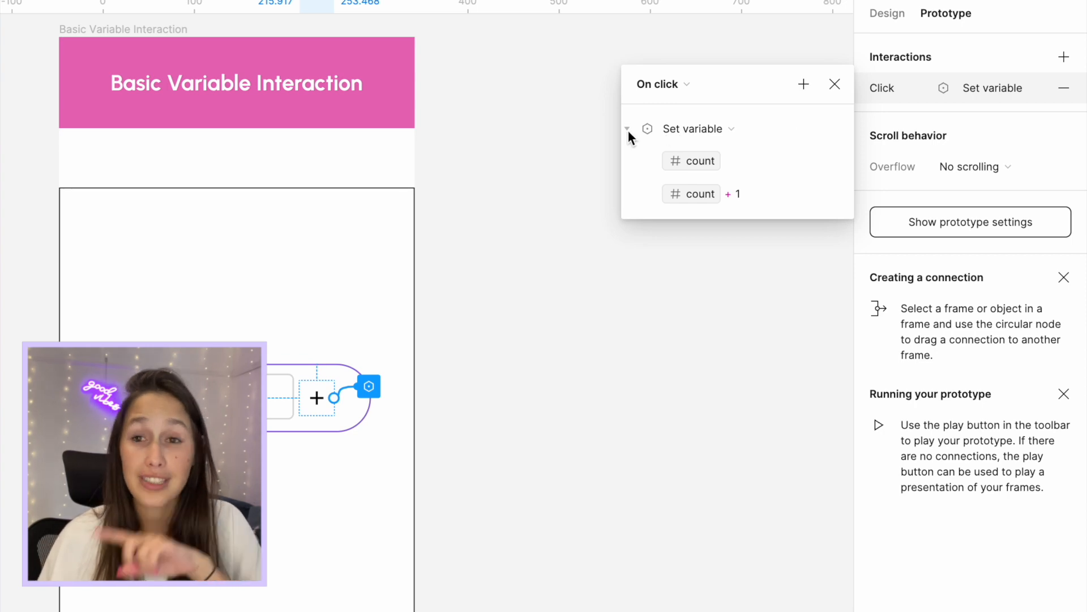
{"action": "left_click", "coordinate": [628, 130]}
{"action": "left_click", "coordinate": [499, 187]}
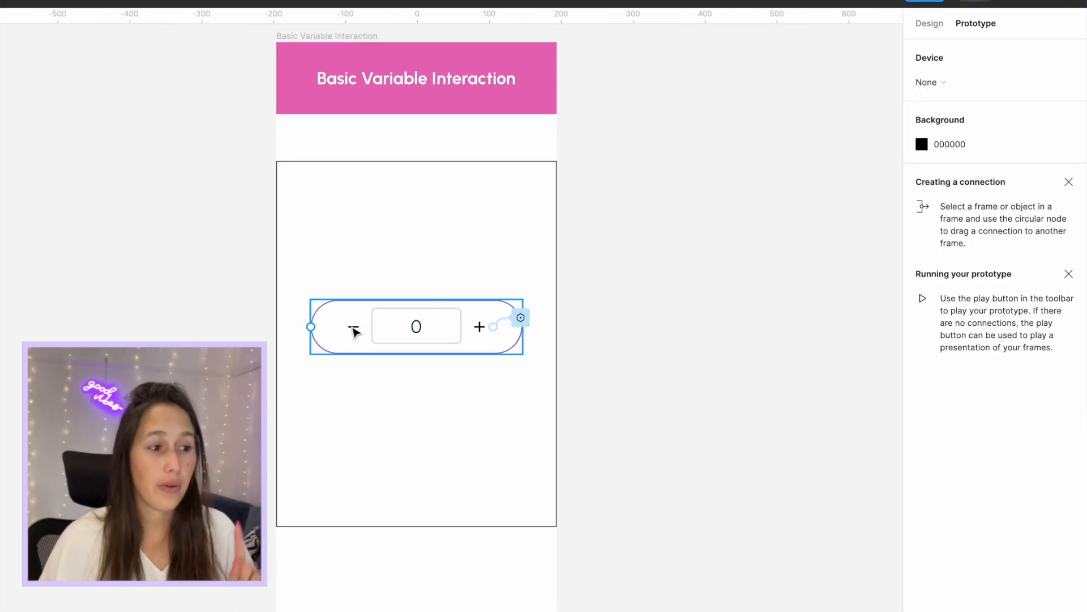
- Add an on-click interaction with a Set variable action to the Minus frame
{"action": "double_click", "coordinate": [354, 331]}
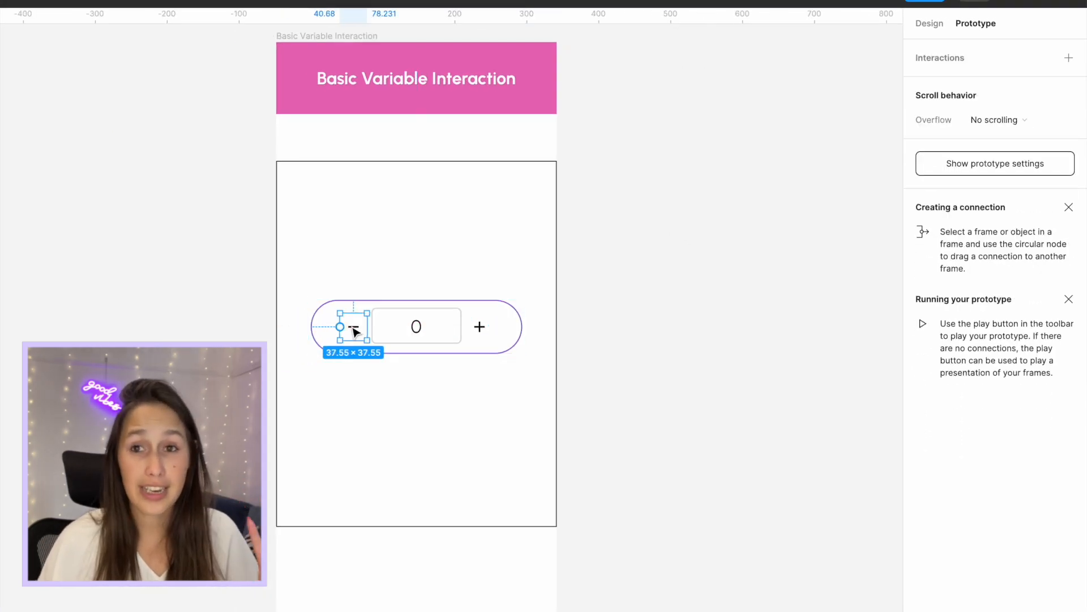
{"action": "left_click", "coordinate": [1069, 58]}
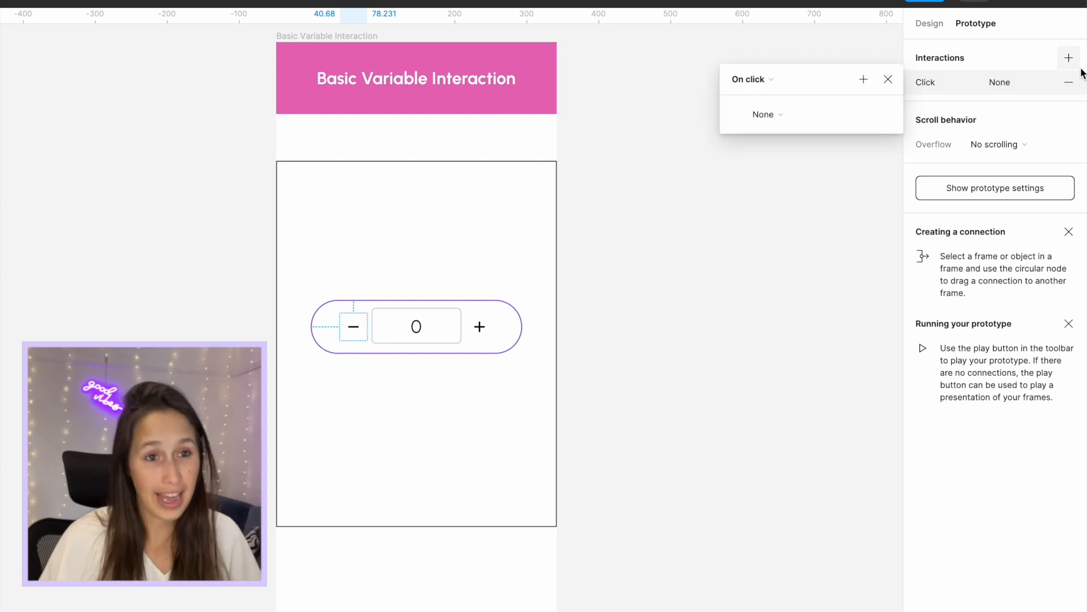
{"action": "left_click", "coordinate": [826, 111]}
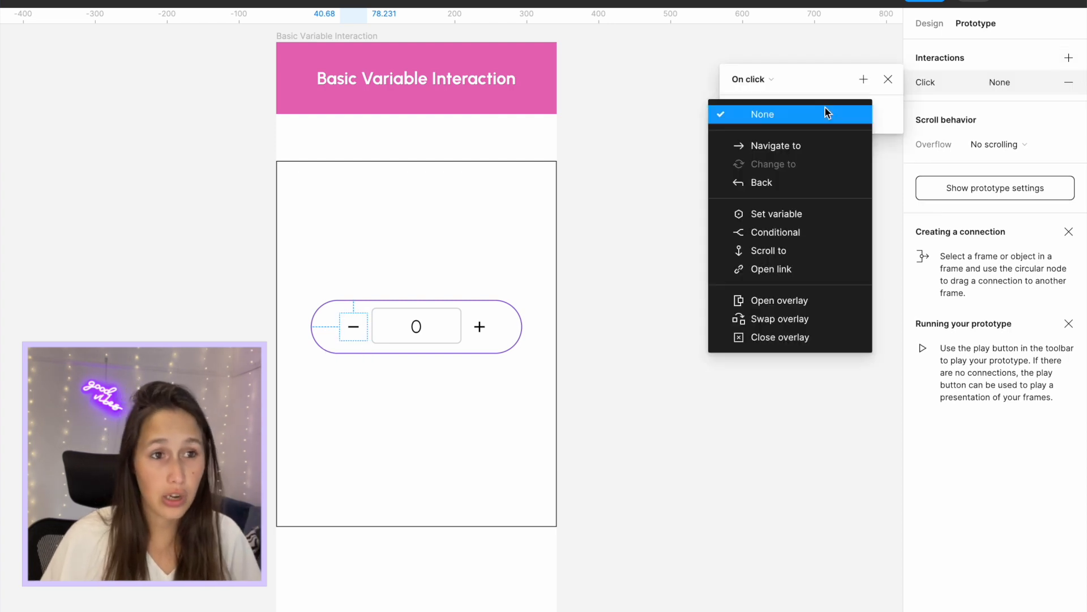
{"action": "left_click", "coordinate": [817, 213]}
- Make the Minus frame's action set the count variable to the expression count - 1
{"action": "left_click", "coordinate": [817, 207]}
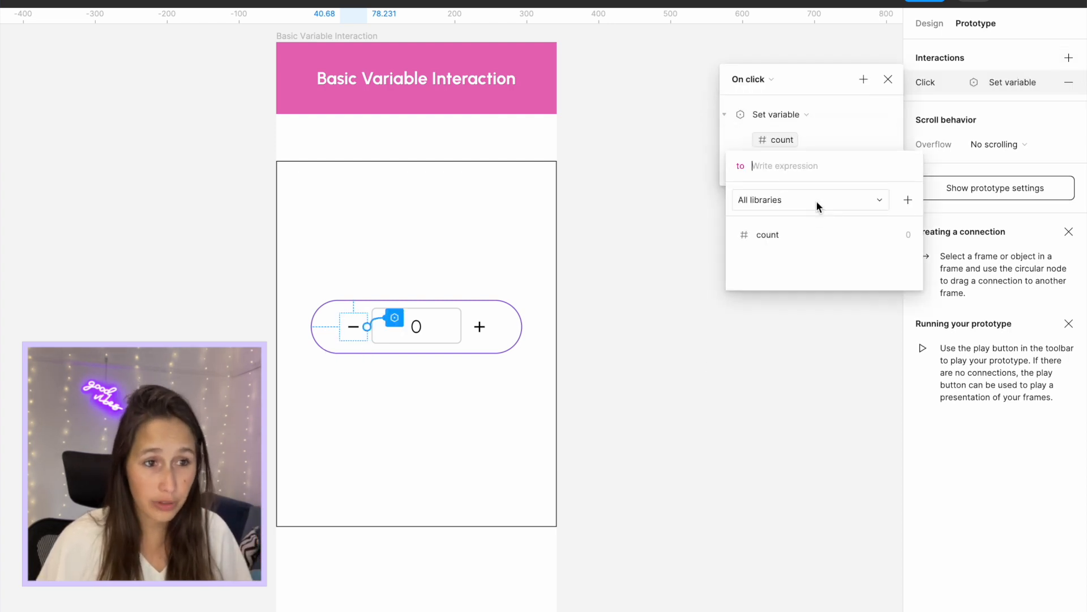
{"action": "left_click", "coordinate": [816, 232]}
{"action": "type", "text": "-1"}
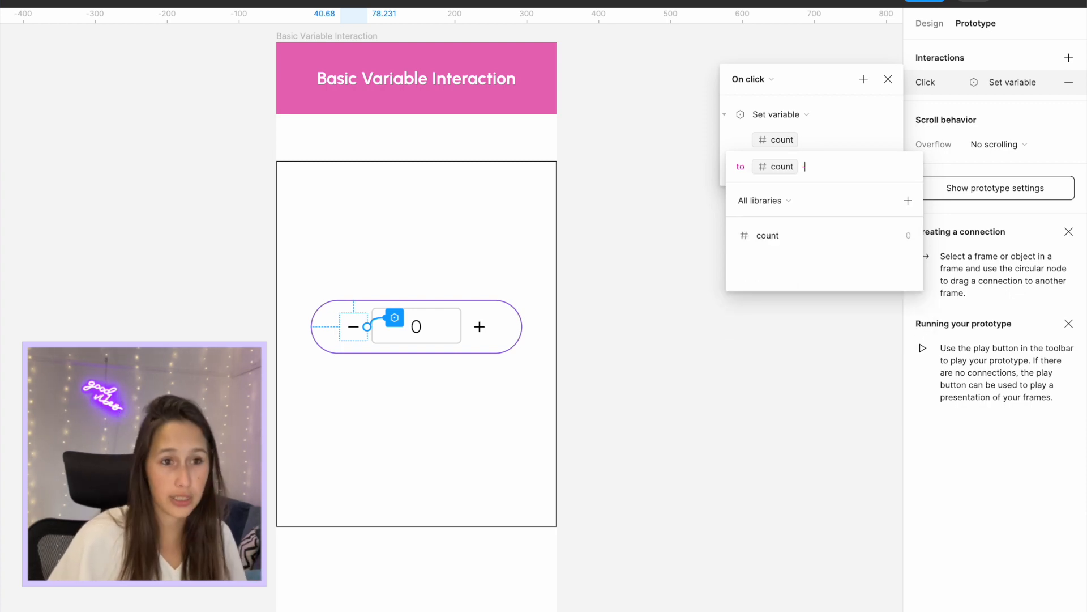
{"action": "key", "text": "Return"}
{"action": "left_click", "coordinate": [640, 169]}
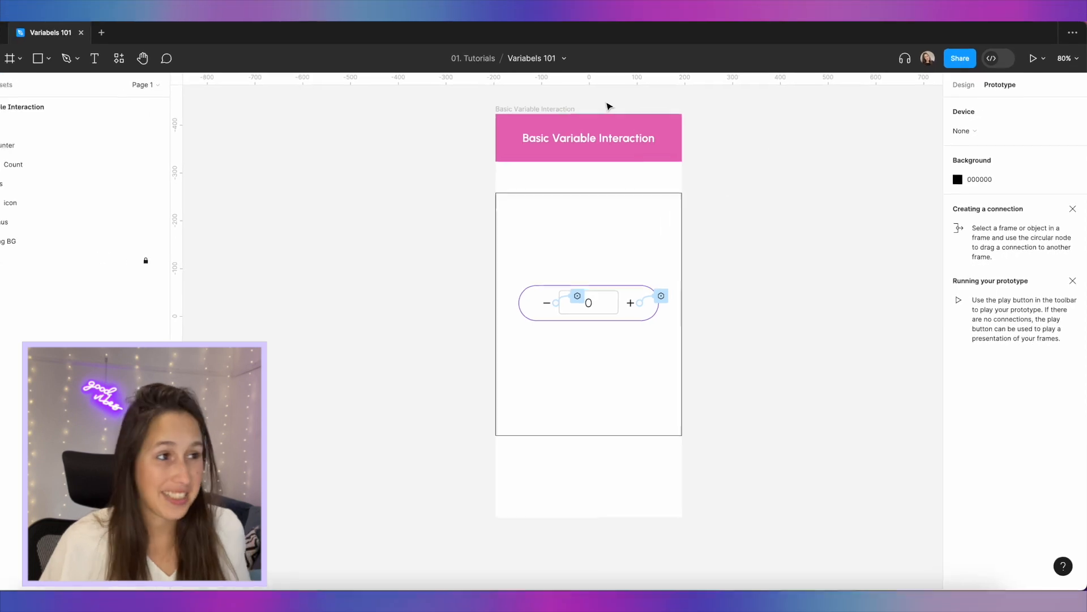
- Preview the Basic Variable Interaction frame and test raising the counter with repeated use of the plus button
{"action": "left_click", "coordinate": [556, 108]}
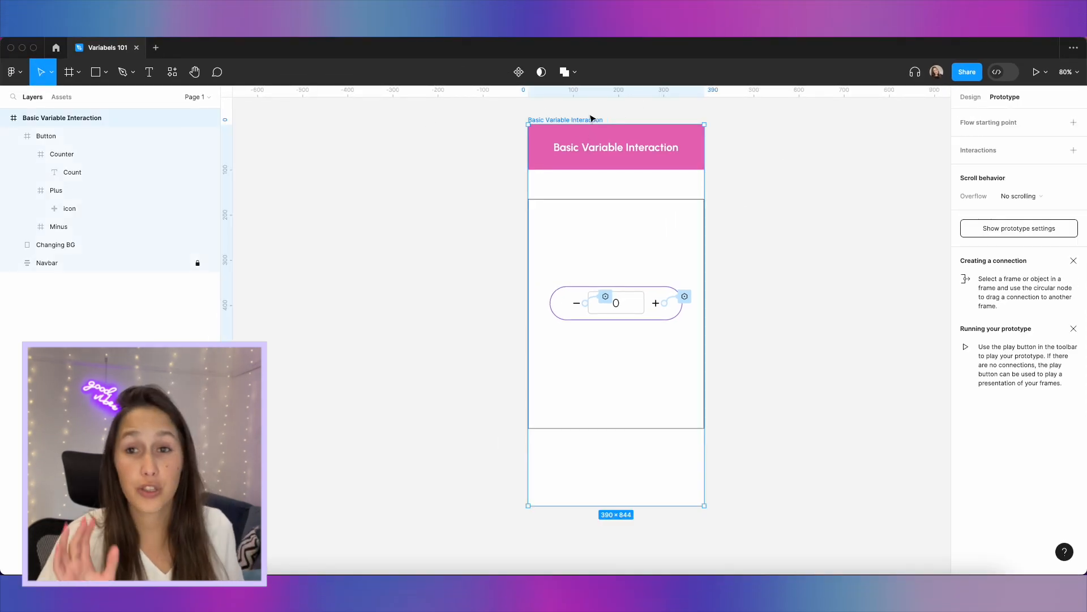
{"action": "key", "text": "shift+space"}
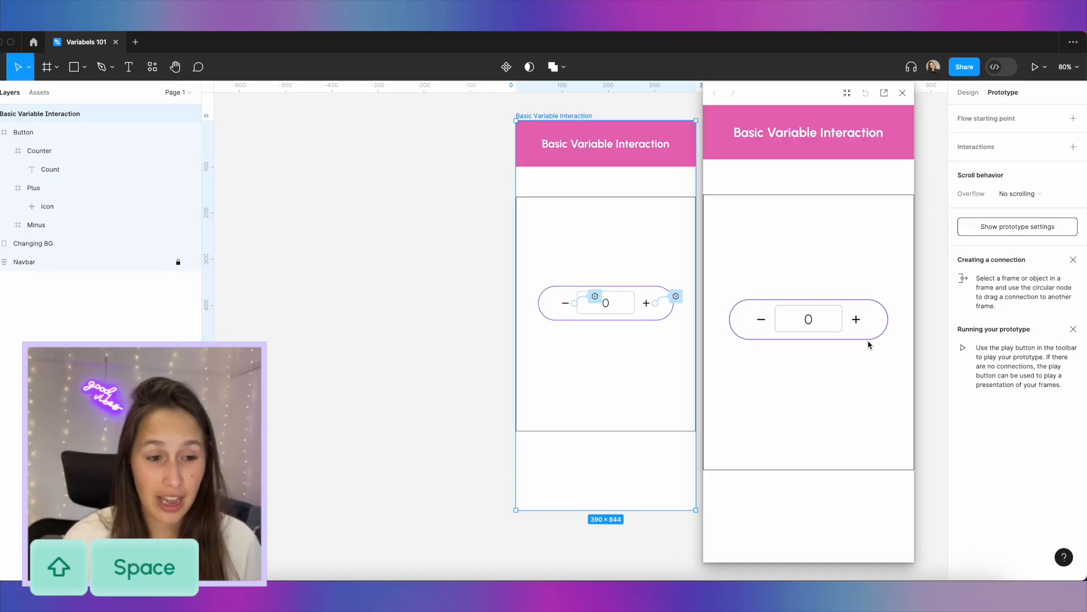
{"action": "left_click", "coordinate": [861, 320]}
{"action": "left_click", "coordinate": [861, 320]}
{"action": "left_click", "coordinate": [798, 327]}
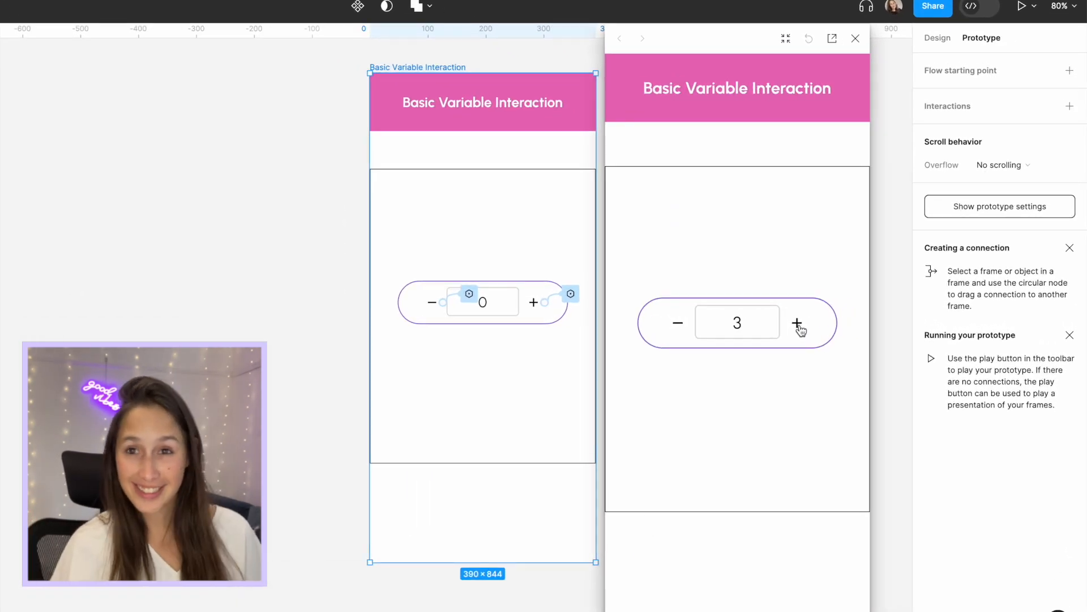
{"action": "left_click", "coordinate": [799, 328]}
{"action": "left_click", "coordinate": [798, 327]}
{"action": "left_click", "coordinate": [798, 326]}
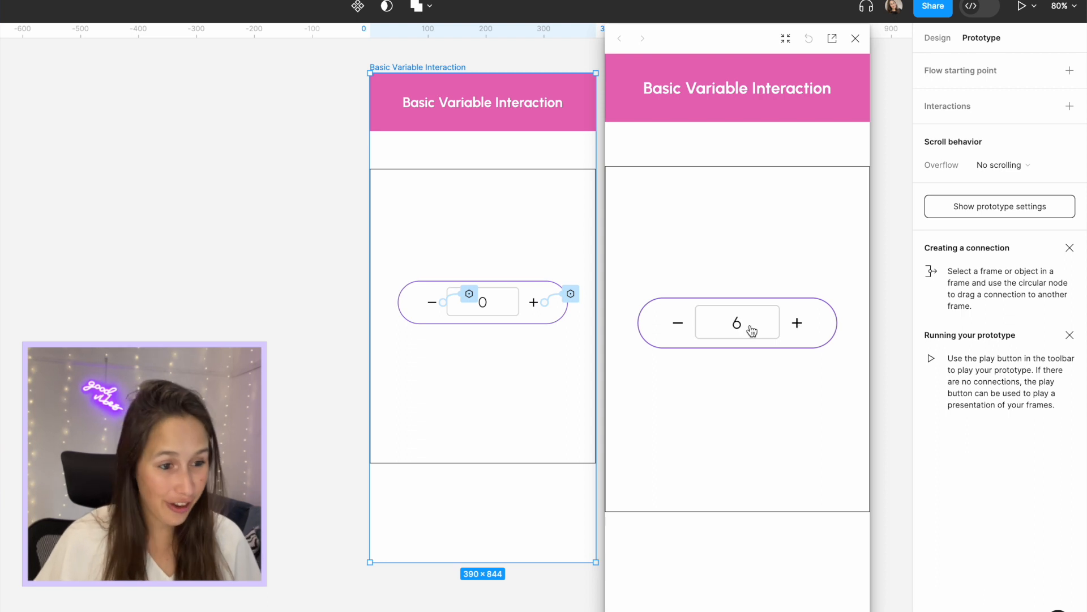
- Test lowering the counter below zero with the minus button in the prototype preview, and close the preview
{"action": "left_click", "coordinate": [675, 330]}
{"action": "left_click", "coordinate": [675, 331]}
{"action": "left_click", "coordinate": [676, 330]}
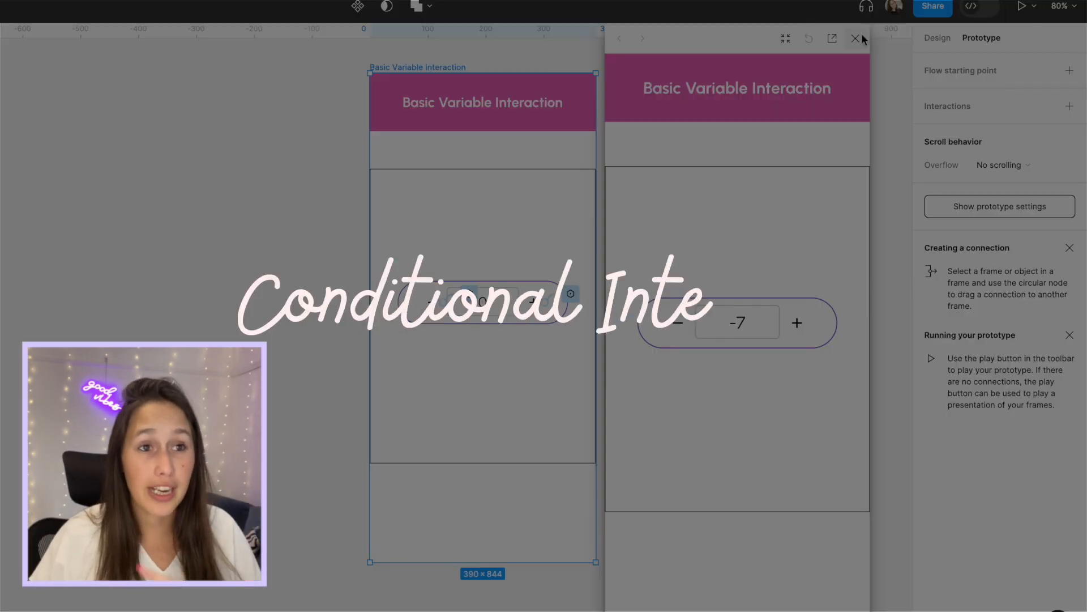
{"action": "left_click", "coordinate": [855, 38]}
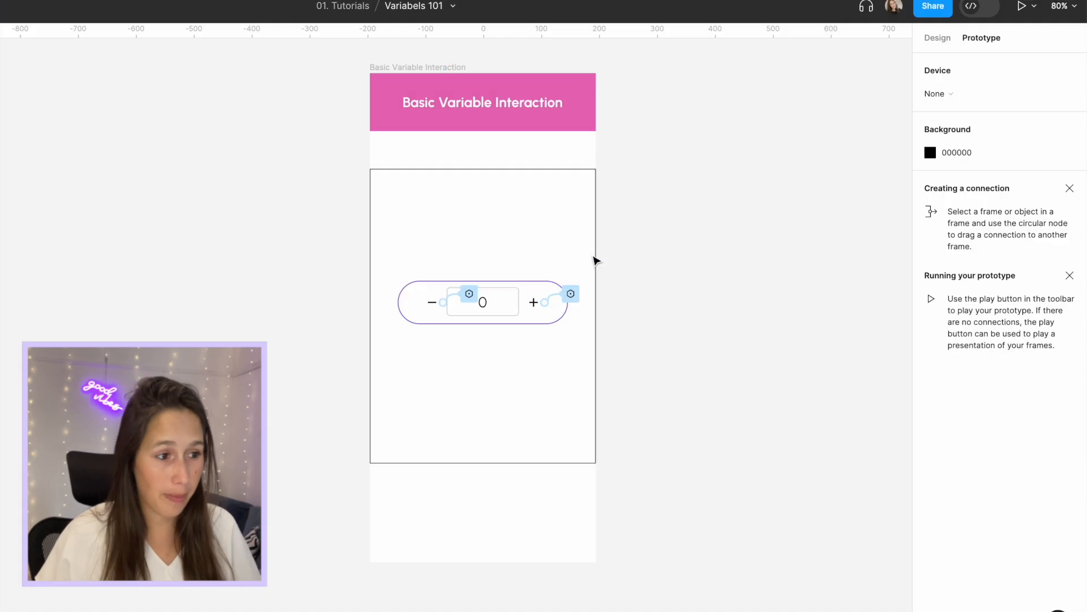
- Open the minus button's on-click interaction and add a Conditional action beneath its Set variable action
{"action": "left_click", "coordinate": [749, 219]}
{"action": "left_click", "coordinate": [469, 294]}
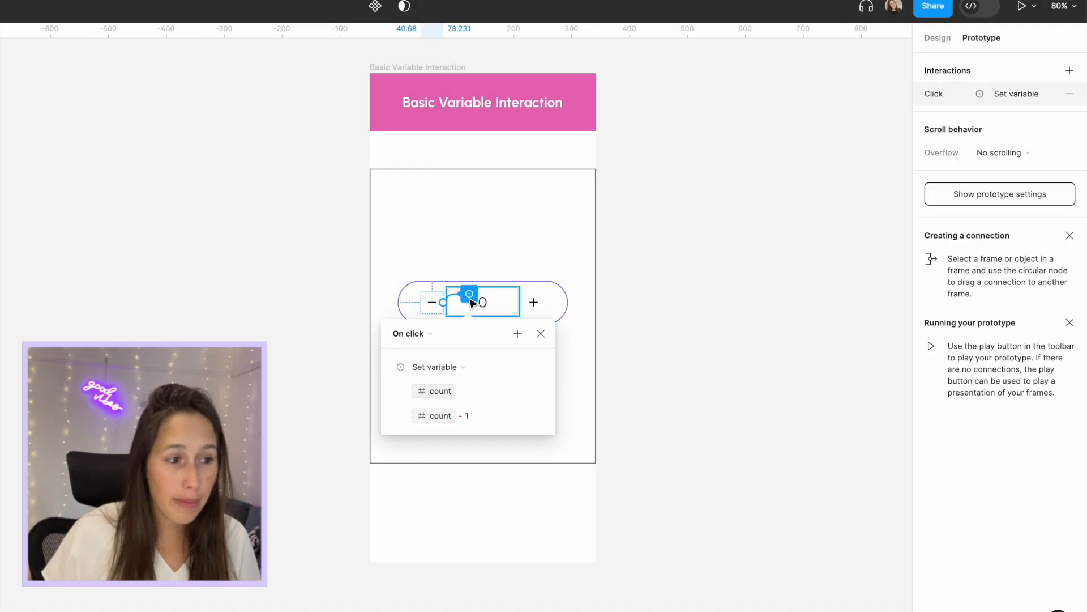
{"action": "left_click_drag", "start_coordinate": [479, 325], "coordinate": [724, 207]}
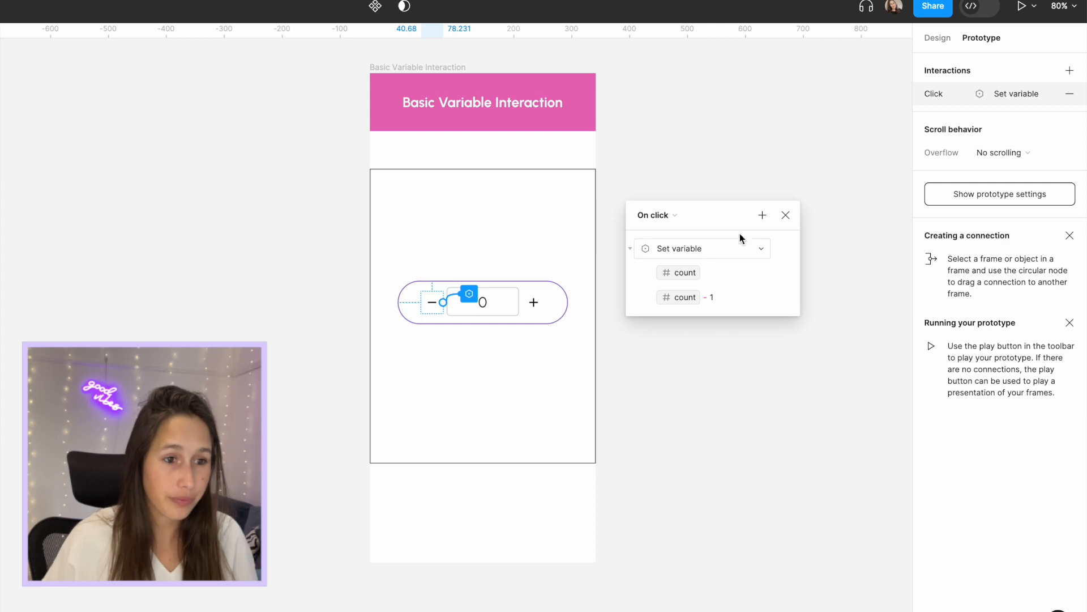
{"action": "left_click", "coordinate": [629, 249]}
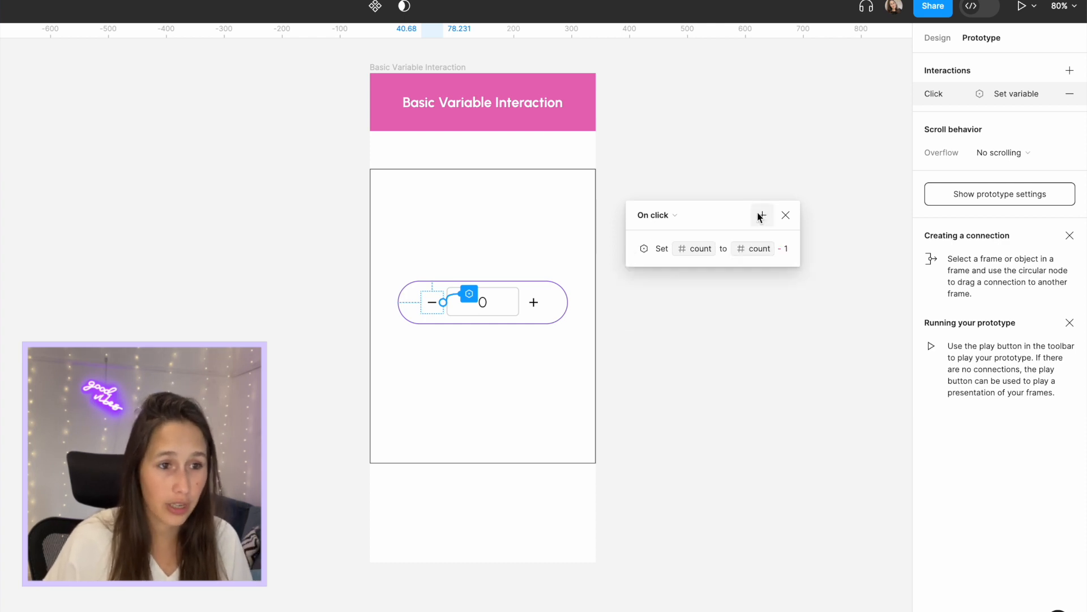
{"action": "left_click", "coordinate": [760, 216]}
{"action": "left_click", "coordinate": [817, 308]}
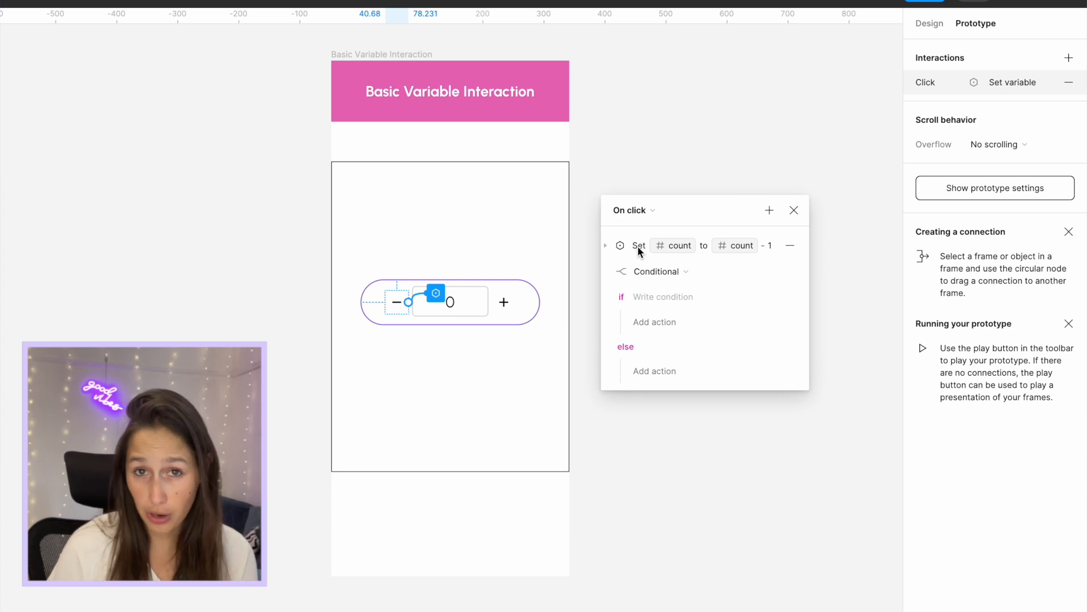
- Set the if condition of the minus button's Conditional action to count > 0
{"action": "left_click", "coordinate": [643, 292]}
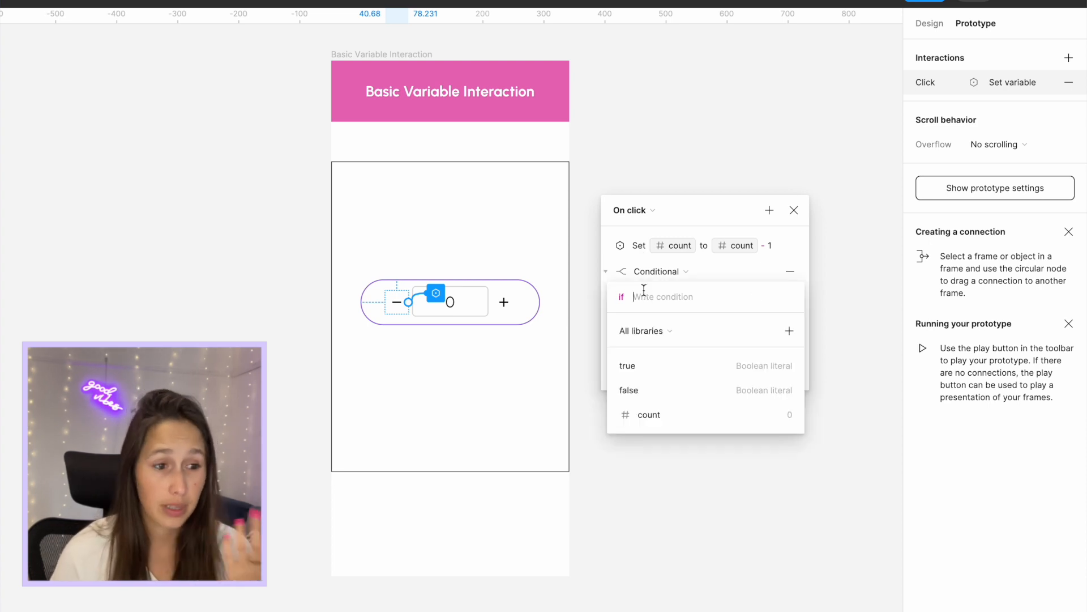
{"action": "left_click", "coordinate": [645, 405]}
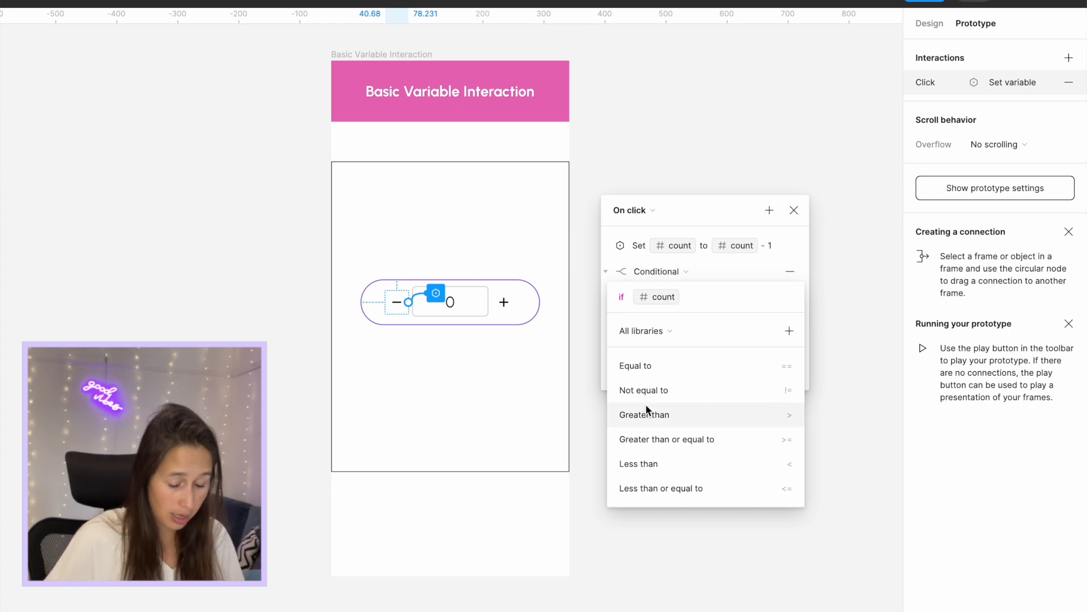
{"action": "type", "text": "> 0"}
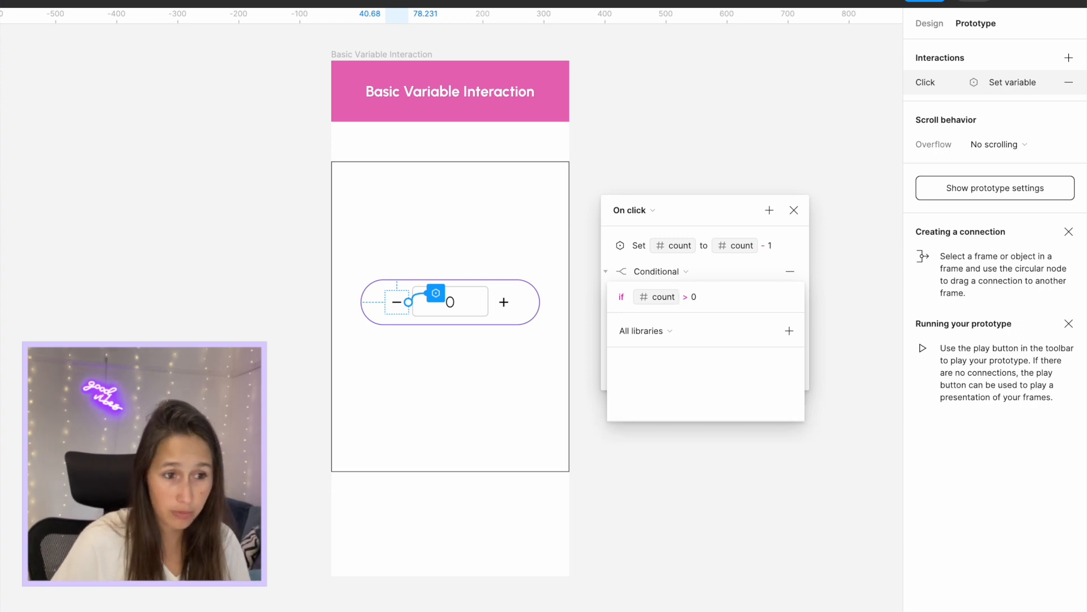
{"action": "key", "text": "Return"}
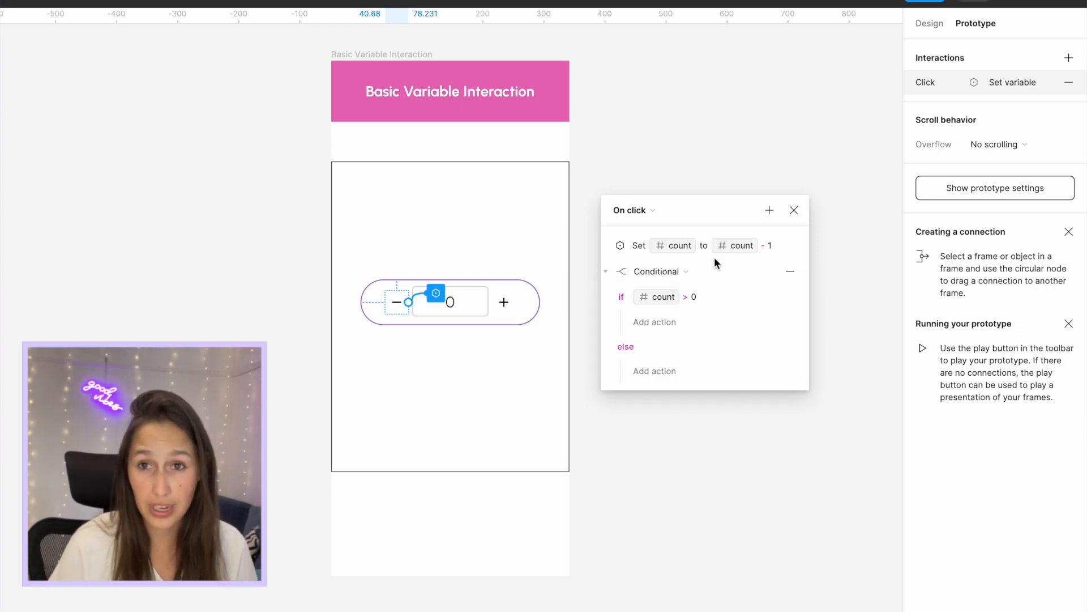
- Move the Set count to count - 1 action into the if branch of the Conditional, and close the interaction settings
{"action": "left_click", "coordinate": [604, 245]}
{"action": "left_click", "coordinate": [604, 244]}
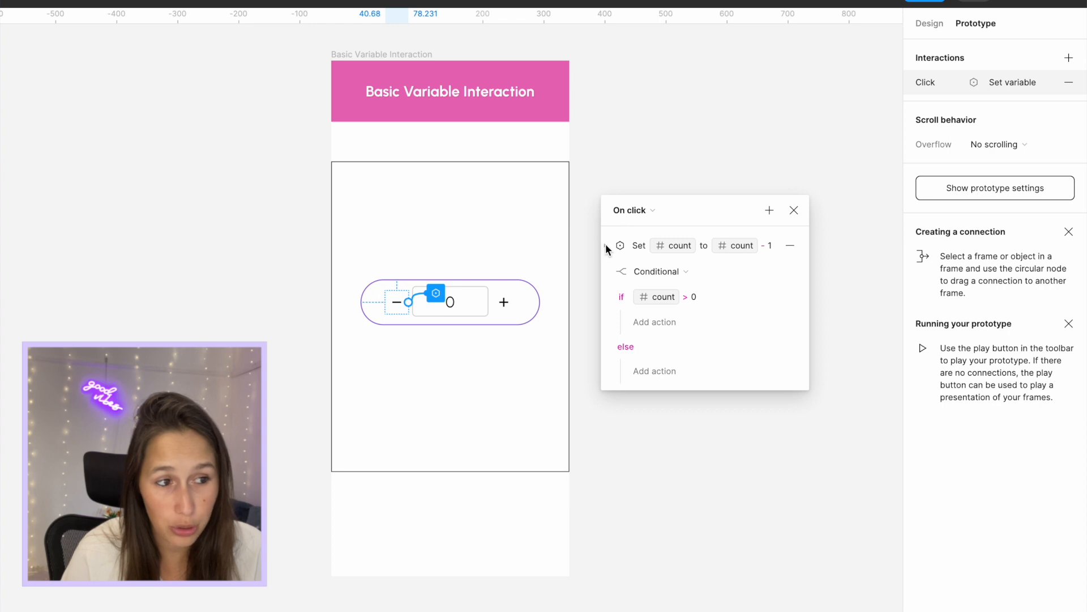
{"action": "left_click_drag", "start_coordinate": [610, 243], "coordinate": [639, 316]}
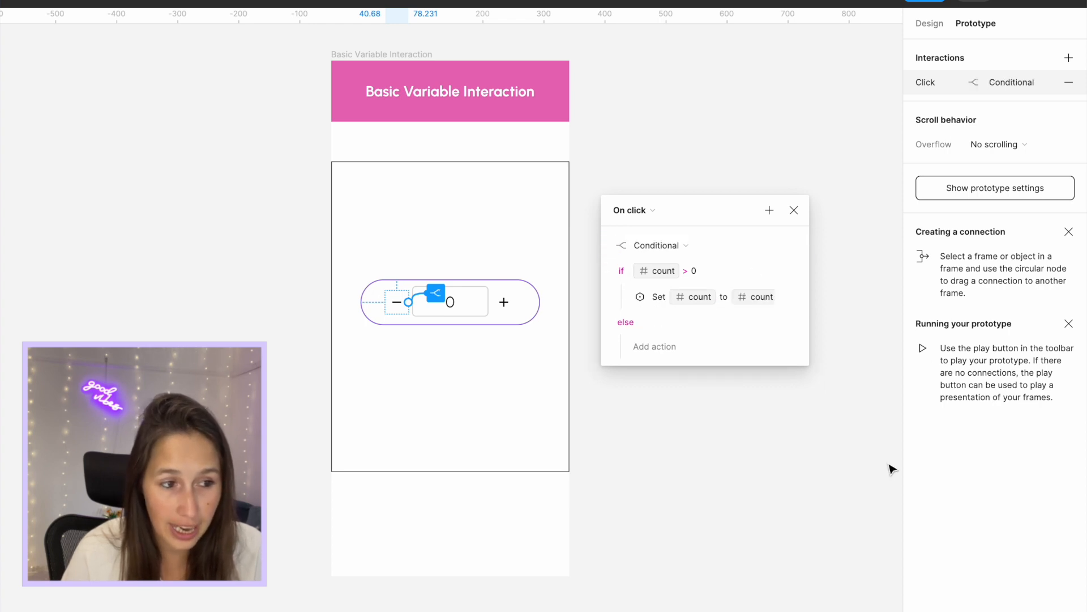
{"action": "left_click", "coordinate": [793, 209]}
- Preview the Basic Variable Interaction frame and try out the counter with the new condition in place
{"action": "left_click", "coordinate": [342, 54]}
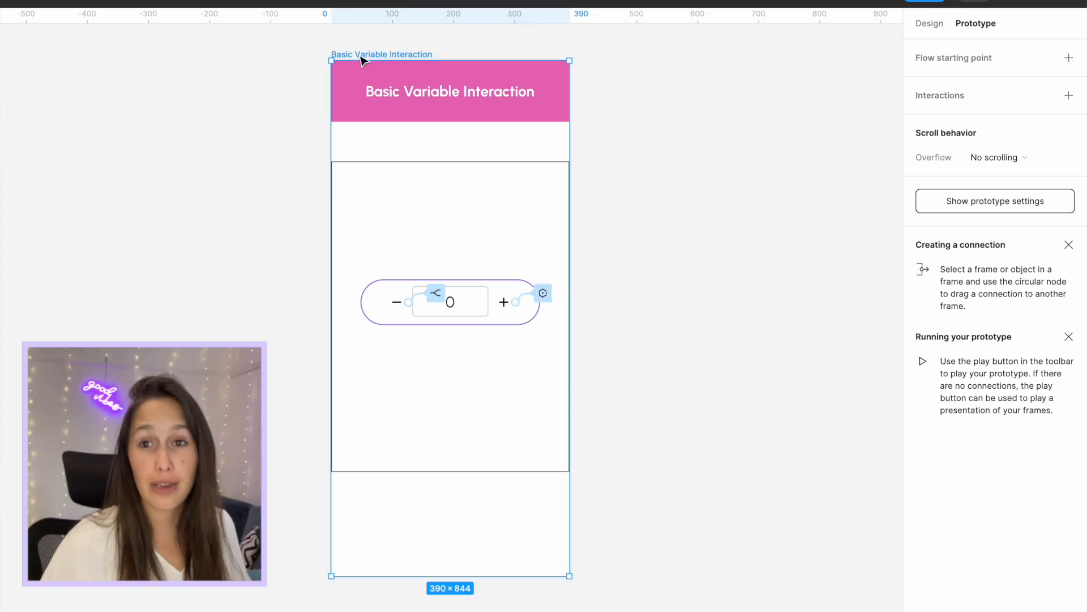
{"action": "key", "text": "shift+space"}
{"action": "left_click", "coordinate": [790, 318]}
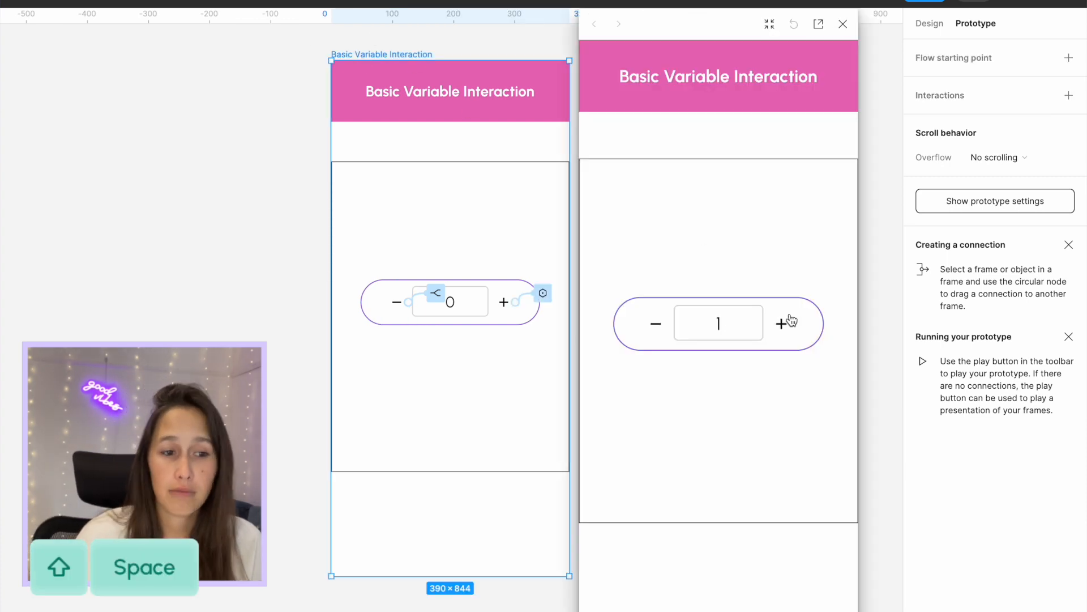
{"action": "left_click", "coordinate": [791, 319]}
{"action": "left_click", "coordinate": [790, 318]}
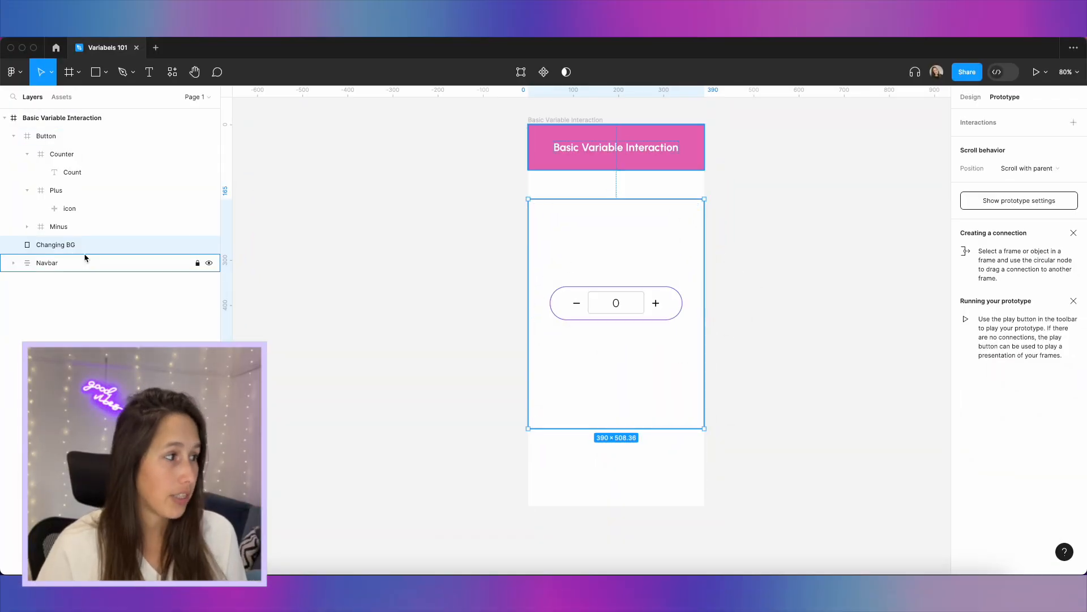
- Bind the width of the Changing BG rectangle to the count variable, and deselect the rectangle
{"action": "left_click", "coordinate": [969, 98]}
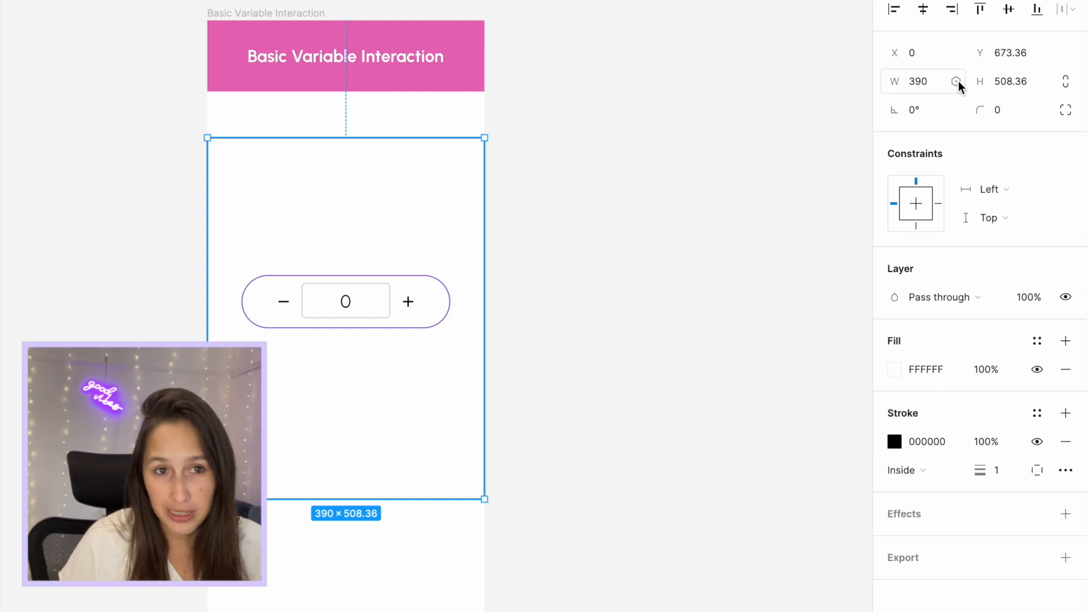
{"action": "left_click", "coordinate": [956, 81]}
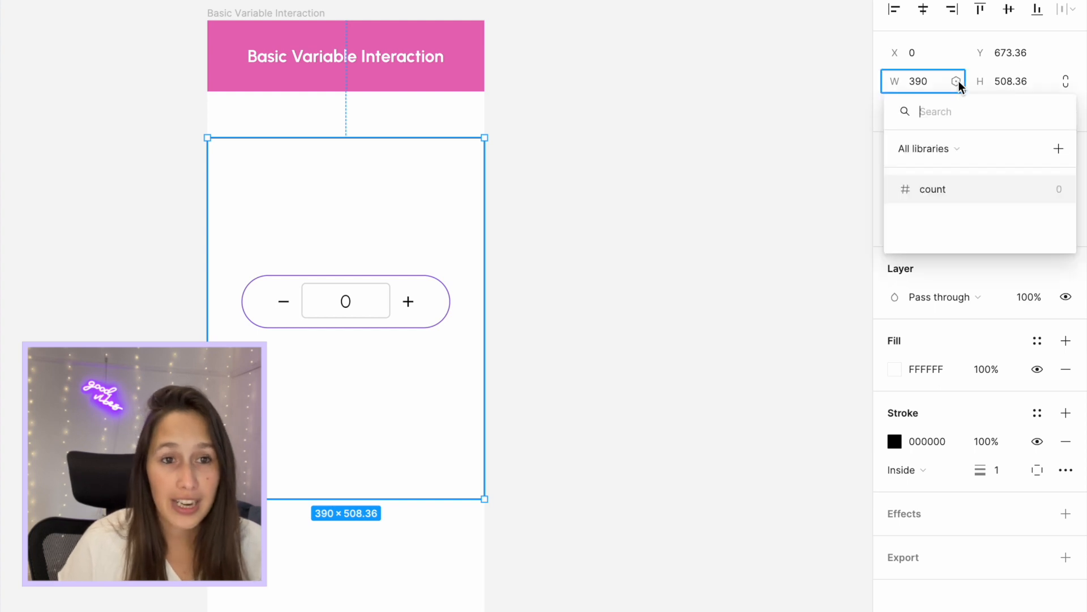
{"action": "left_click", "coordinate": [980, 183]}
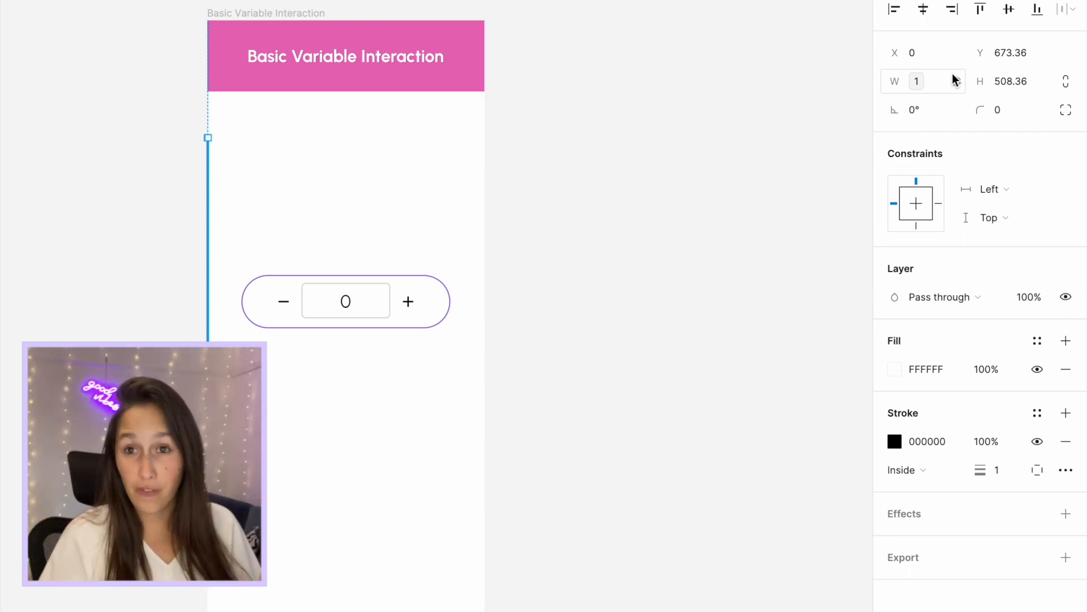
{"action": "left_click", "coordinate": [778, 114]}
- Preview the Basic Variable Interaction frame and raise the counter repeatedly to check how the background rectangle widens
{"action": "left_click", "coordinate": [275, 13]}
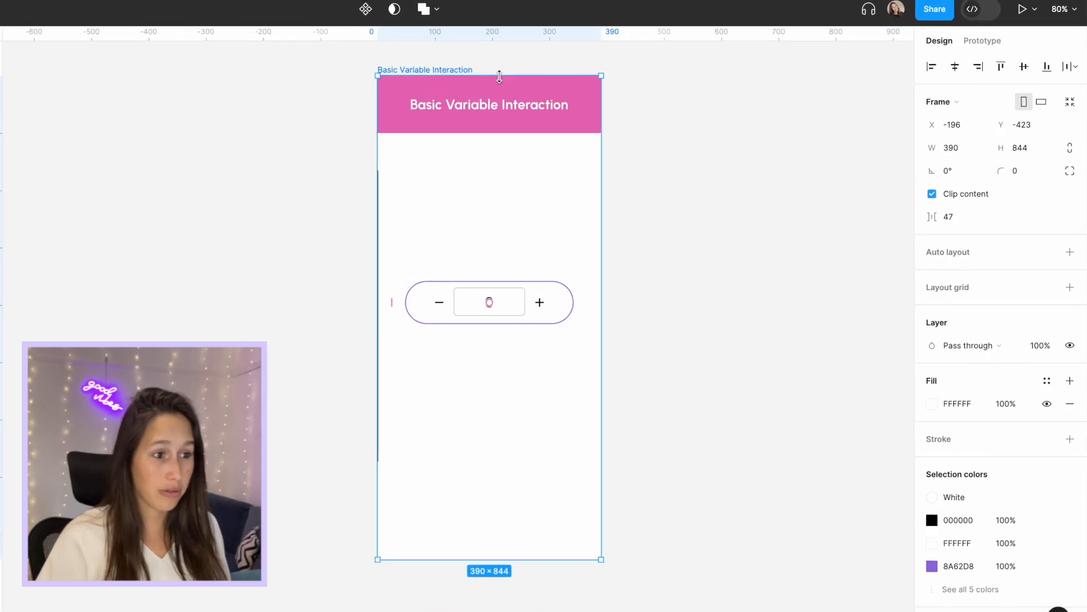
{"action": "key", "text": "shift+space"}
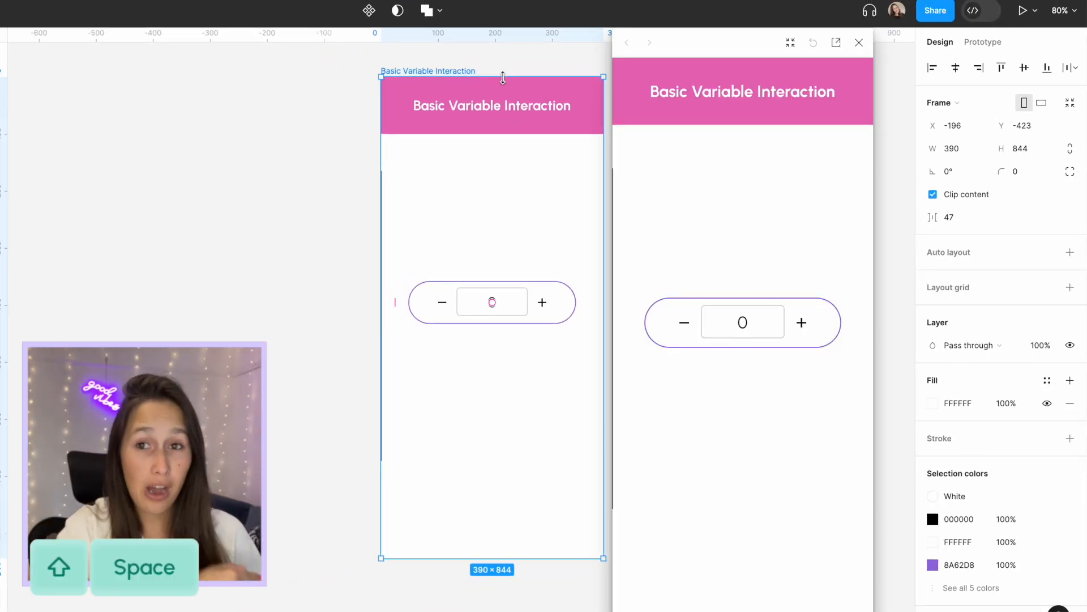
{"action": "triple_click", "coordinate": [808, 327]}
{"action": "triple_click", "coordinate": [808, 326]}
{"action": "triple_click", "coordinate": [808, 326]}
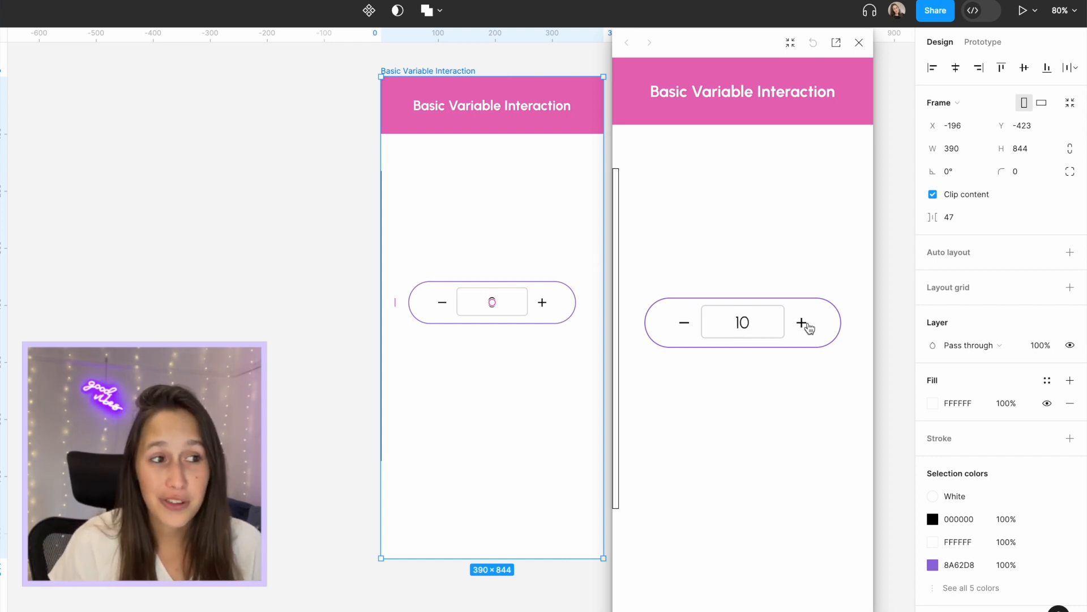
{"action": "triple_click", "coordinate": [808, 326]}
{"action": "triple_click", "coordinate": [808, 327]}
{"action": "triple_click", "coordinate": [808, 326]}
{"action": "triple_click", "coordinate": [808, 326]}
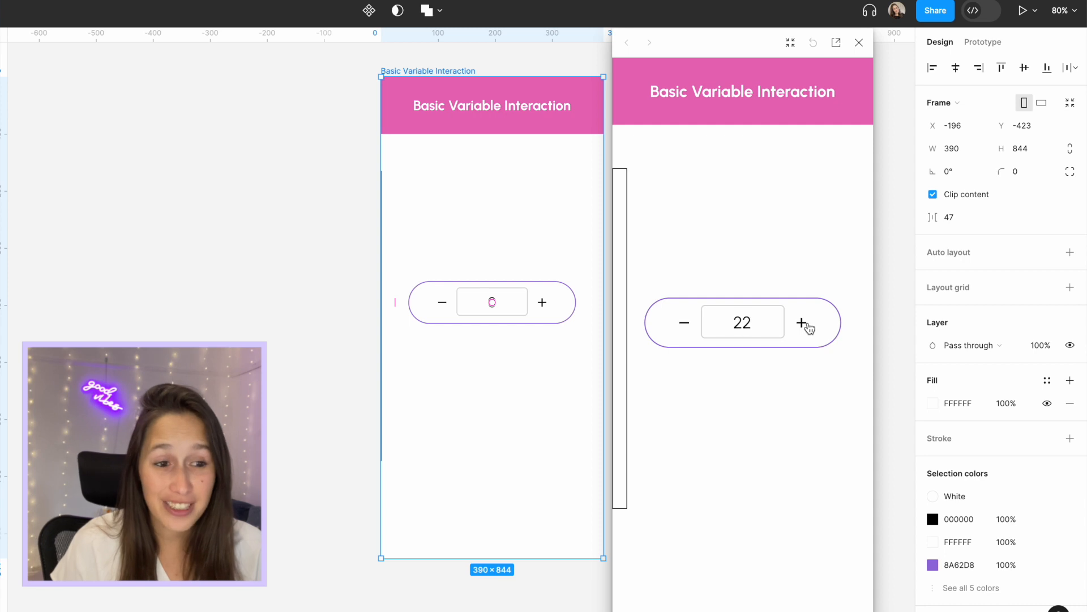
{"action": "triple_click", "coordinate": [808, 326]}
{"action": "triple_click", "coordinate": [808, 327]}
{"action": "triple_click", "coordinate": [807, 325]}
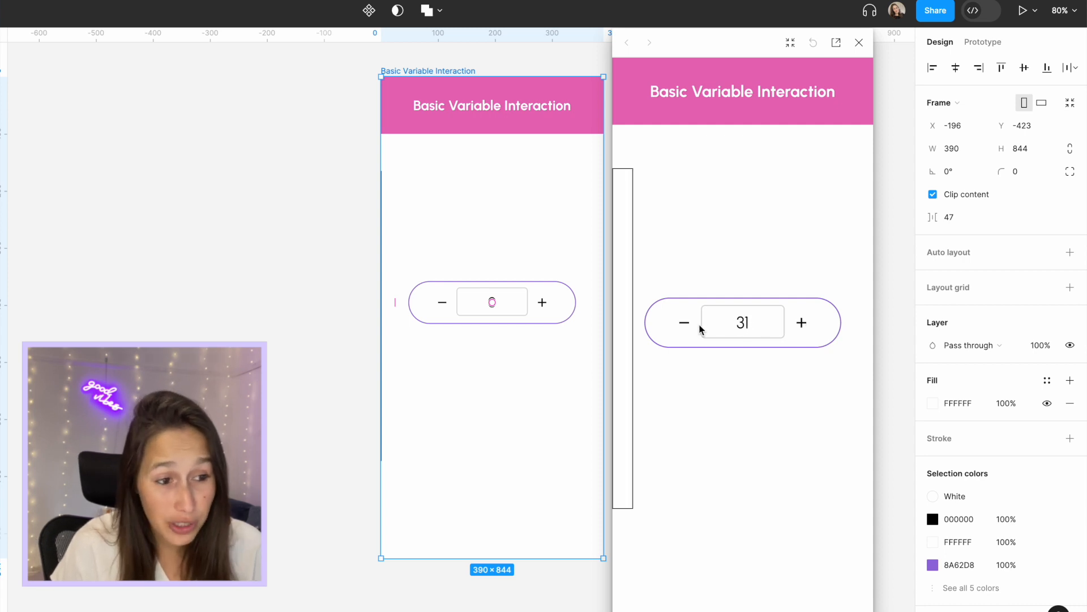
- Lower the counter repeatedly in the preview to check how the background rectangle narrows, and close the preview
{"action": "triple_click", "coordinate": [696, 327]}
{"action": "triple_click", "coordinate": [696, 328]}
{"action": "triple_click", "coordinate": [696, 327]}
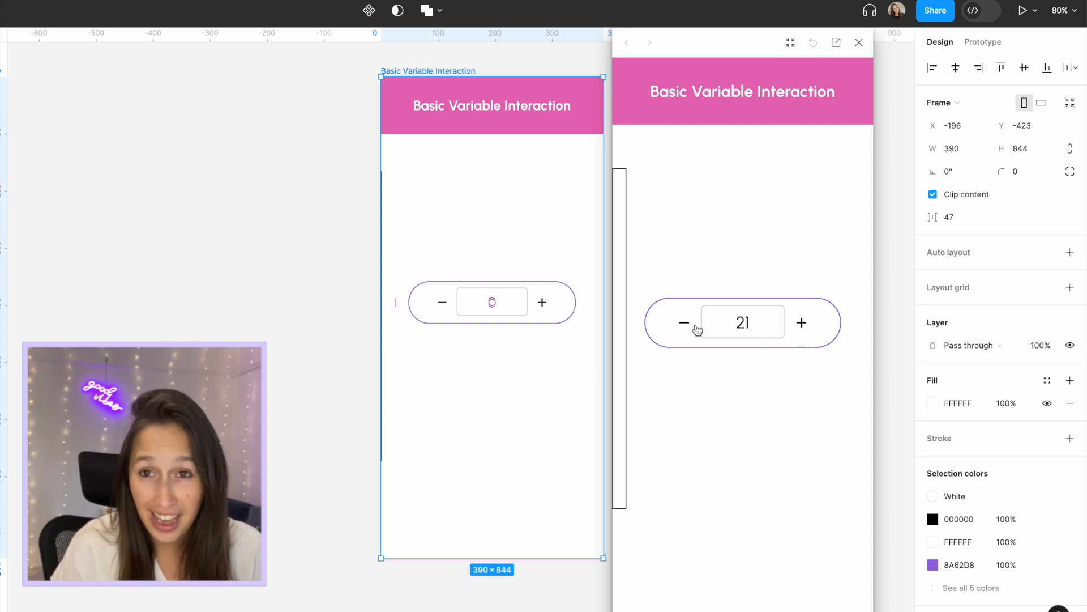
{"action": "triple_click", "coordinate": [696, 328]}
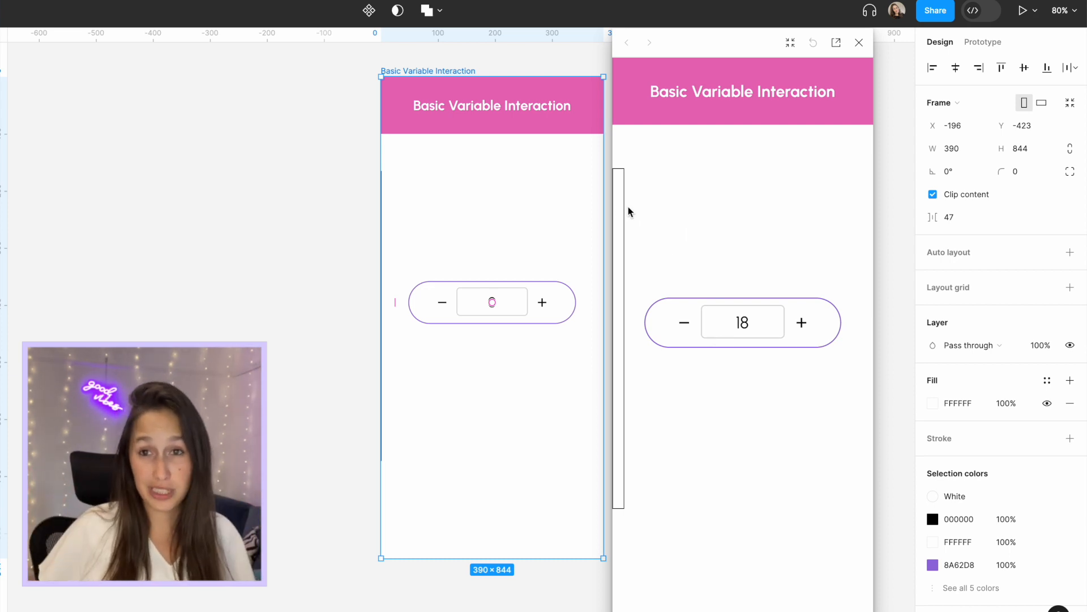
{"action": "left_click", "coordinate": [859, 42]}
- Change the plus button's Set variable expression to count + 25 and close its interaction settings
{"action": "left_click", "coordinate": [797, 130]}
{"action": "left_click", "coordinate": [993, 49]}
{"action": "left_click", "coordinate": [578, 294]}
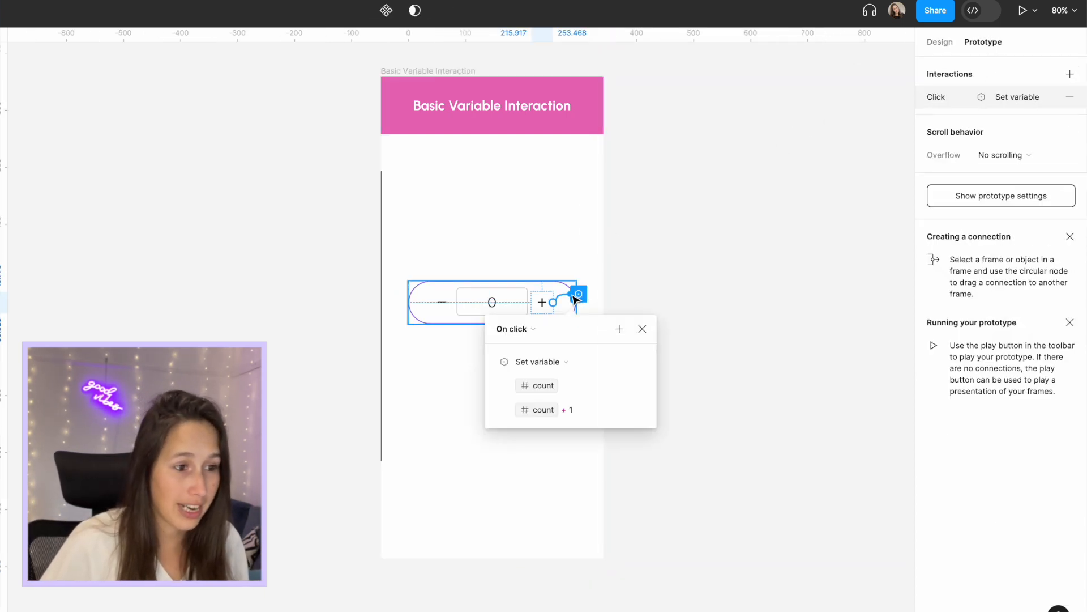
{"action": "left_click", "coordinate": [584, 410]}
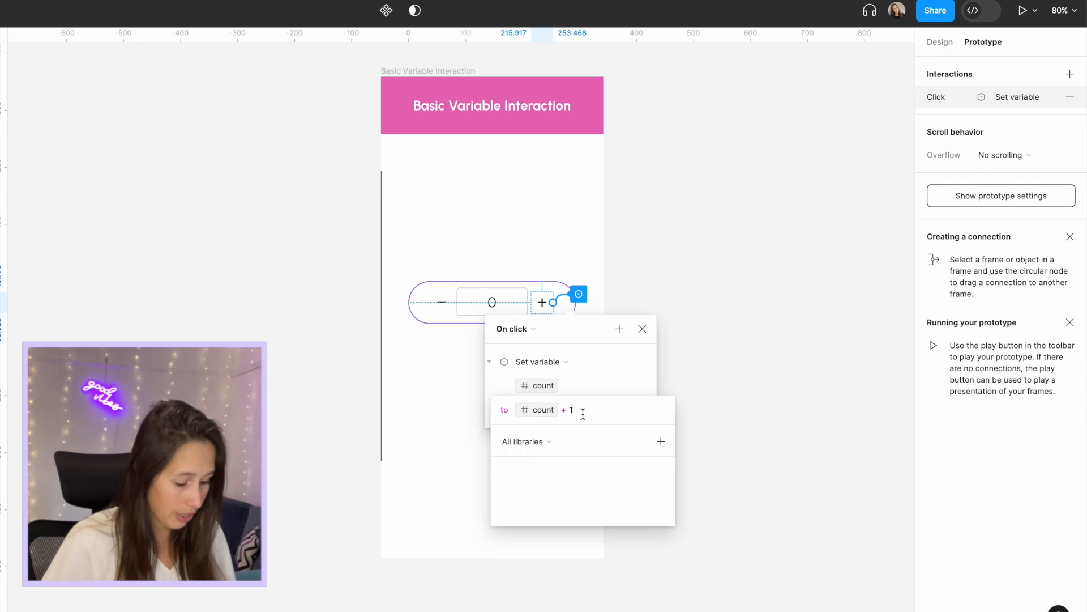
{"action": "key", "text": "Return"}
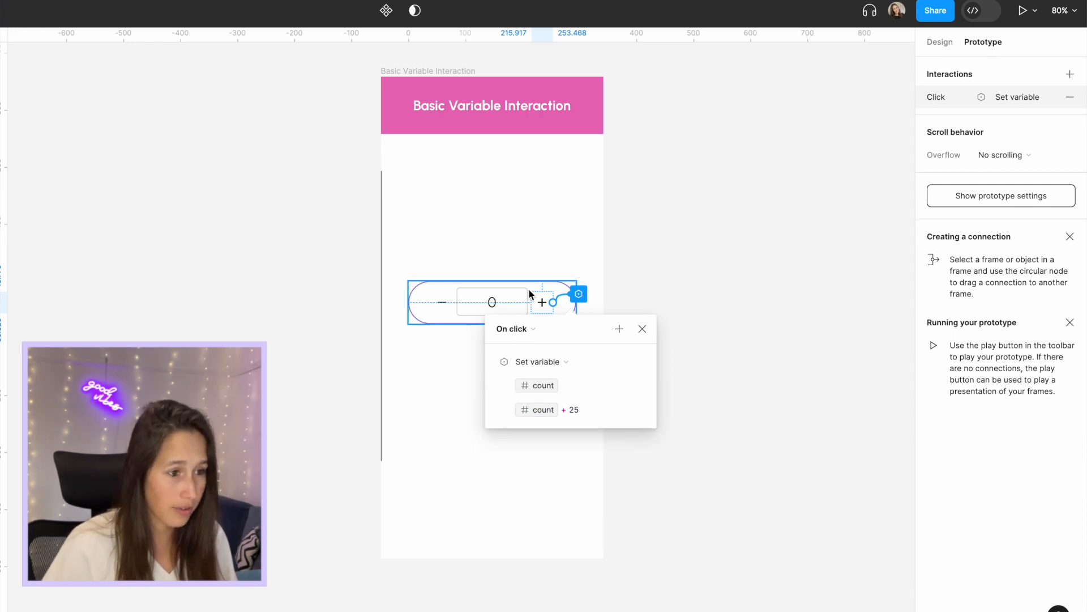
{"action": "left_click", "coordinate": [642, 329]}
- Change the Set variable expression in the minus button's if branch to count - 25, and close its interaction settings
{"action": "left_click", "coordinate": [466, 295]}
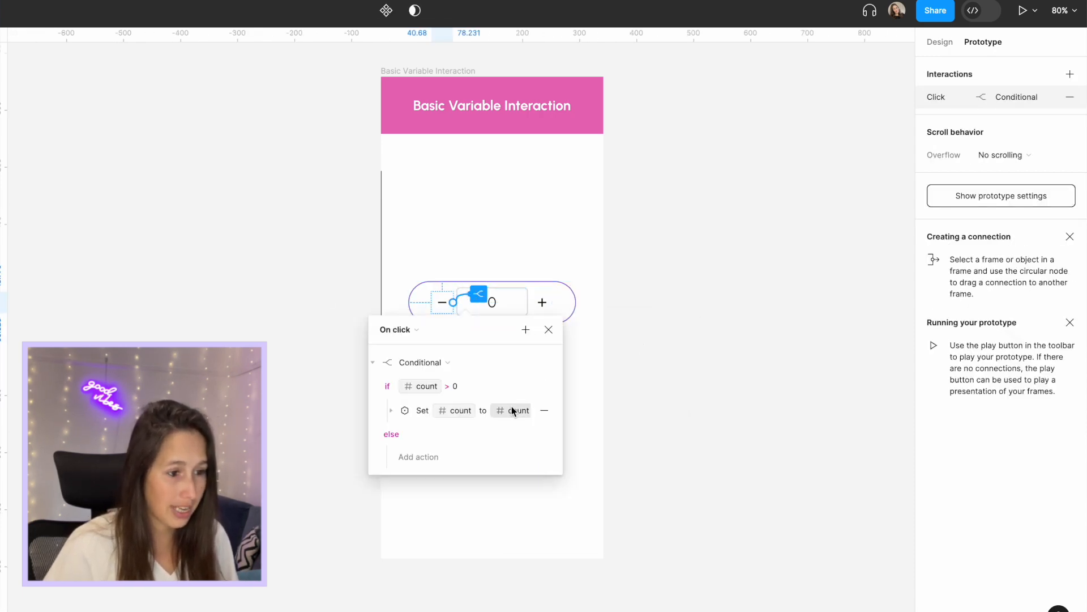
{"action": "left_click", "coordinate": [405, 403]}
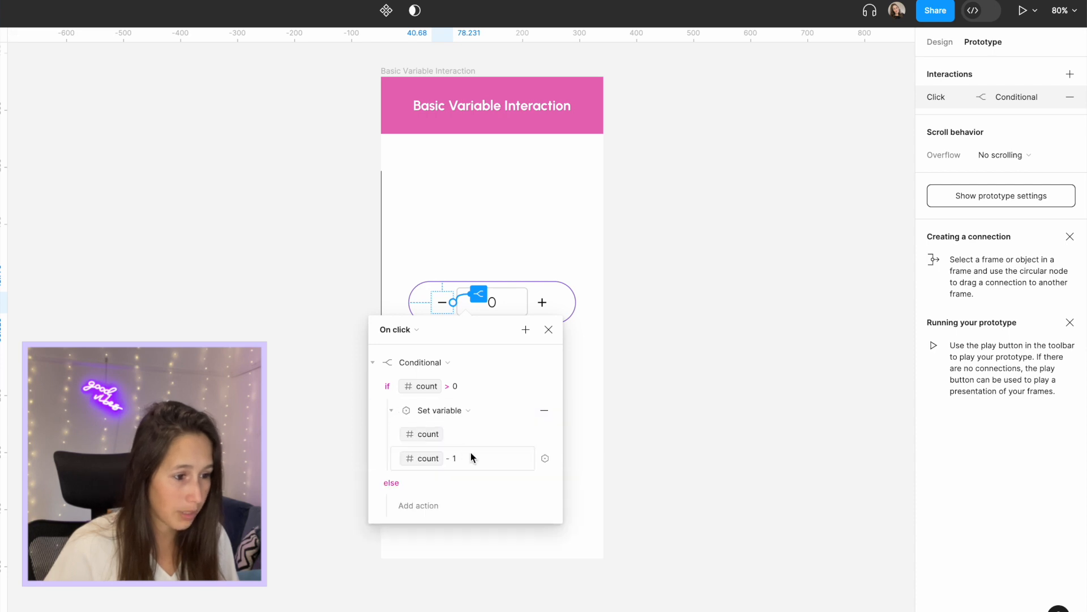
{"action": "left_click", "coordinate": [473, 454]}
{"action": "key", "text": "BackSpace"}
{"action": "type", "text": "25"}
{"action": "left_click", "coordinate": [723, 389]}
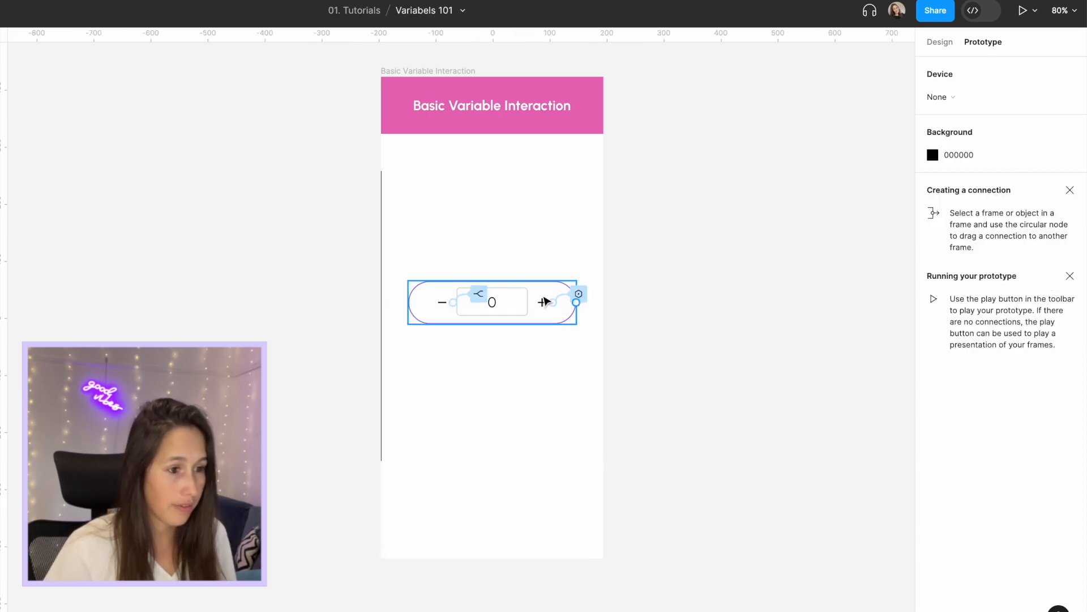
- Preview the Basic Variable Interaction frame and raise the counter in steps of 25 until the background rectangle spans the screen
{"action": "left_click", "coordinate": [401, 73]}
{"action": "key", "text": "shift+space"}
{"action": "left_click", "coordinate": [798, 324]}
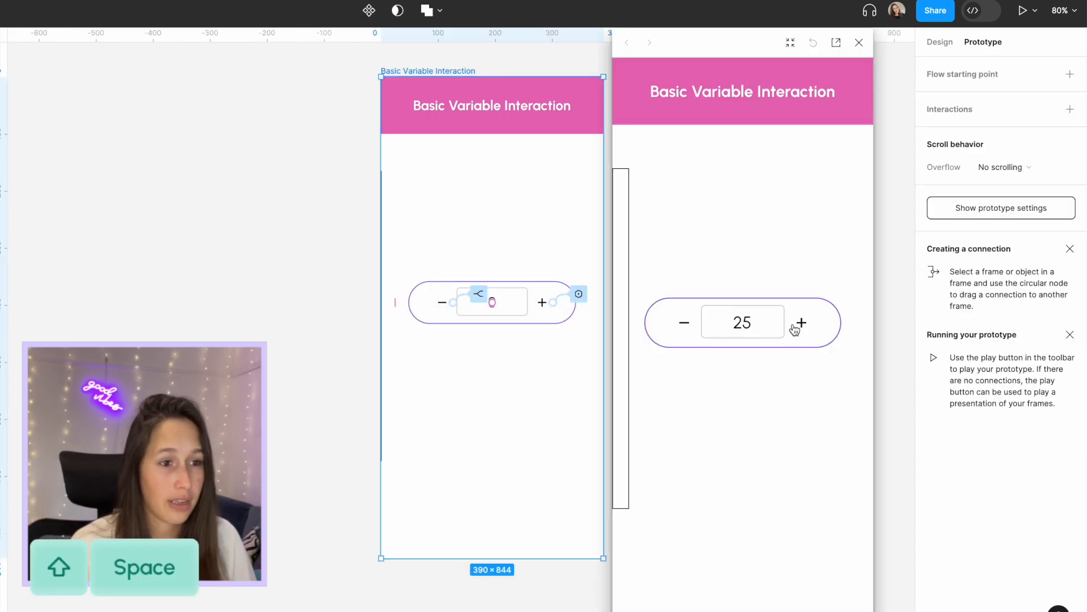
{"action": "left_click", "coordinate": [798, 324]}
{"action": "left_click", "coordinate": [797, 325]}
{"action": "left_click", "coordinate": [796, 325]}
{"action": "left_click", "coordinate": [796, 325]}
{"action": "left_click", "coordinate": [796, 325]}
{"action": "left_click", "coordinate": [796, 325]}
{"action": "left_click", "coordinate": [796, 325]}
{"action": "left_click", "coordinate": [796, 325]}
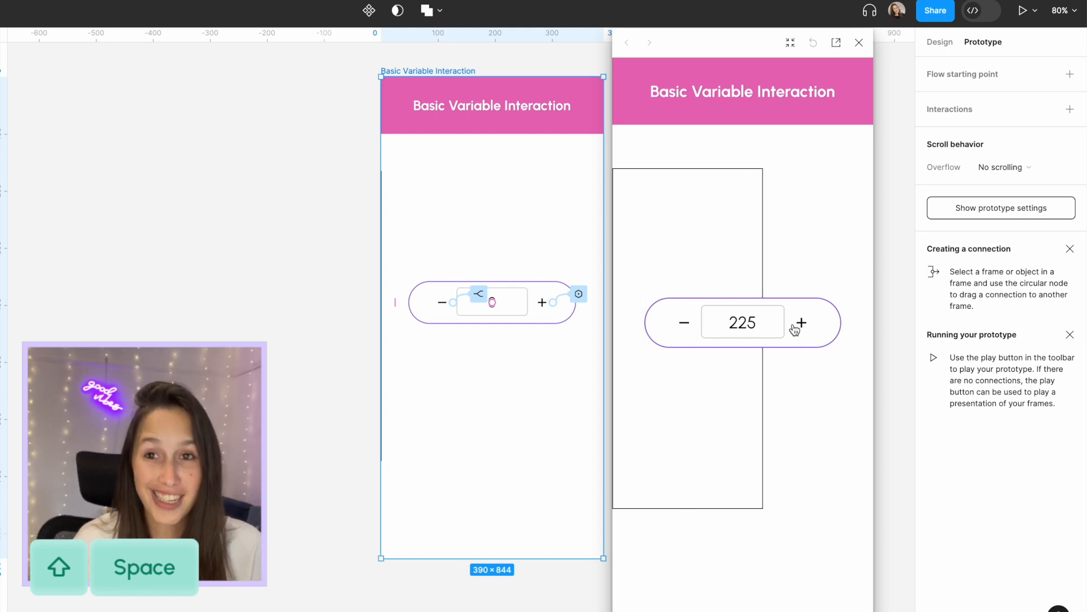
{"action": "left_click", "coordinate": [796, 325]}
{"action": "left_click", "coordinate": [796, 325]}
{"action": "left_click", "coordinate": [796, 325]}
{"action": "left_click", "coordinate": [796, 325]}
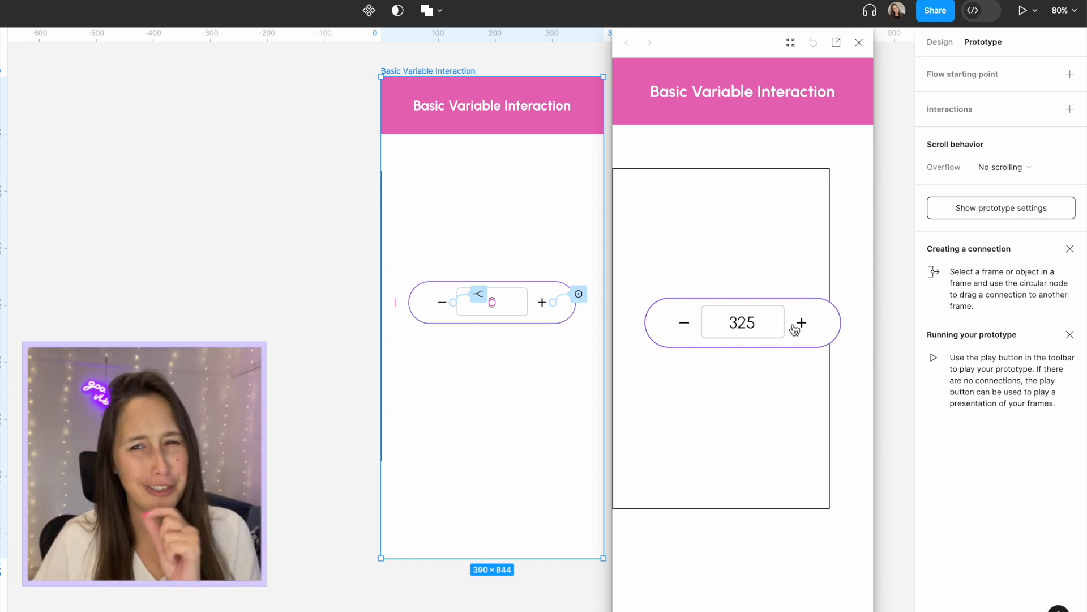
{"action": "left_click", "coordinate": [799, 325]}
{"action": "left_click", "coordinate": [799, 325]}
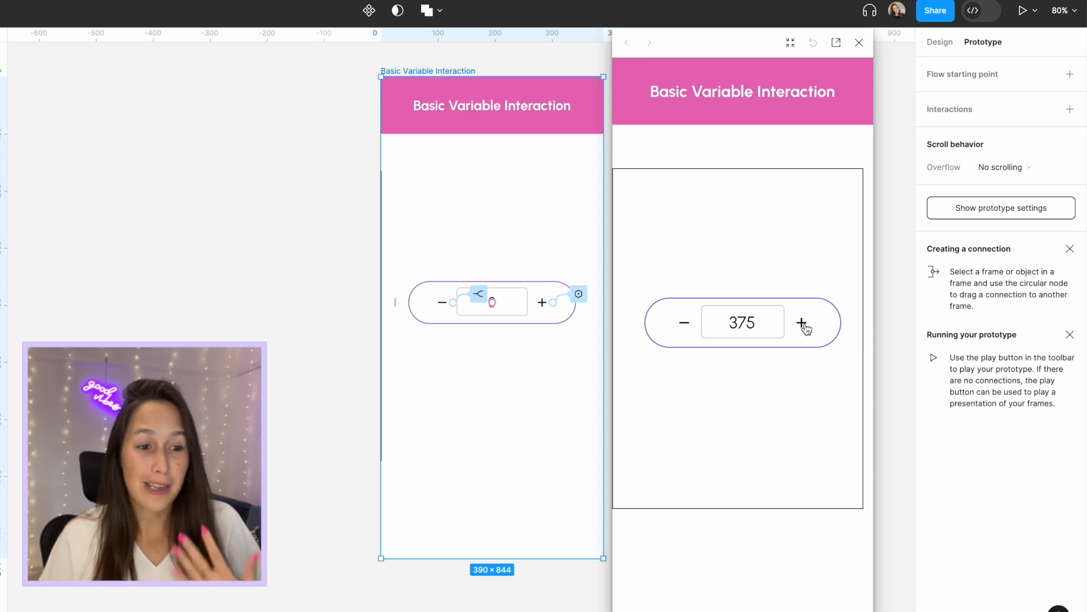
{"action": "left_click", "coordinate": [798, 325]}
- Lower the counter several steps with the minus button in the preview, and raise it again to 400 with the plus button
{"action": "left_click", "coordinate": [680, 328]}
{"action": "left_click", "coordinate": [679, 328]}
{"action": "left_click", "coordinate": [680, 328]}
{"action": "left_click", "coordinate": [679, 327]}
{"action": "left_click", "coordinate": [803, 321]}
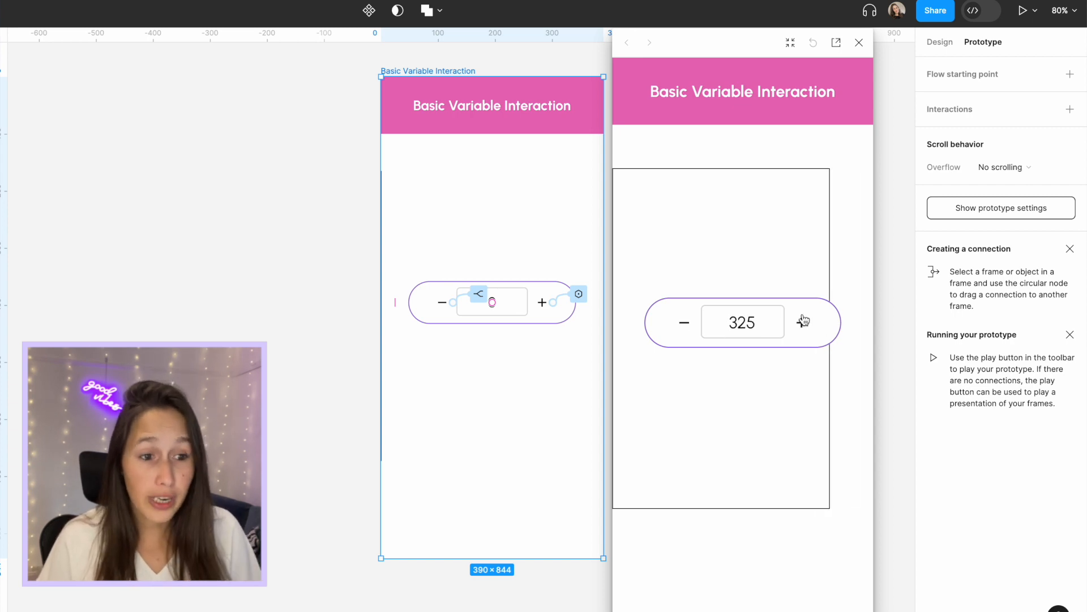
{"action": "left_click", "coordinate": [803, 321]}
{"action": "left_click", "coordinate": [802, 321]}
{"action": "left_click", "coordinate": [802, 321]}
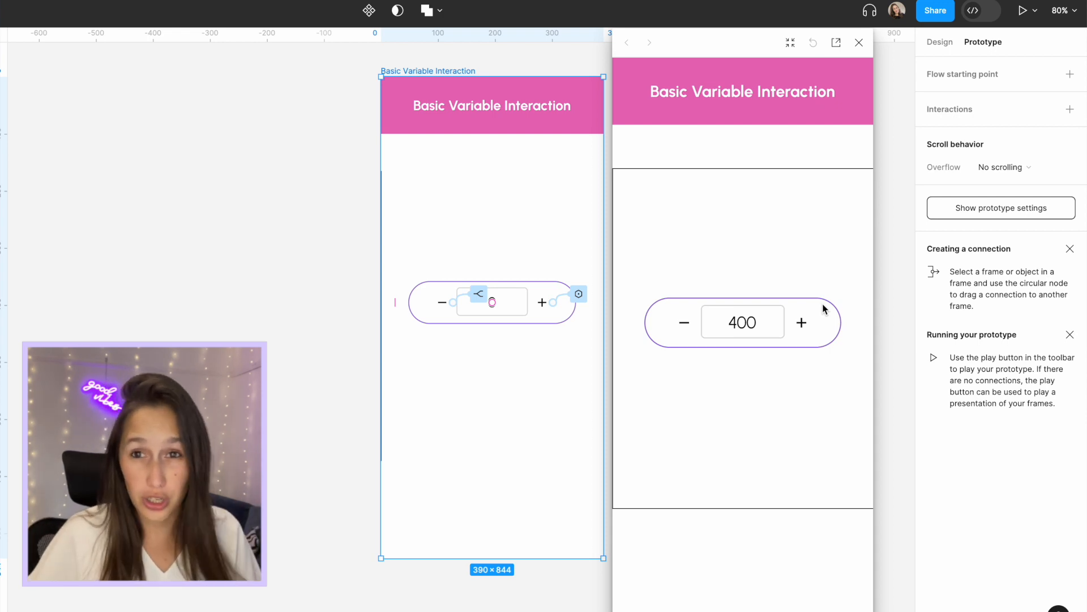
- Lower the previewed counter to 175 with the minus button, and raise it again in steps of 25 with the plus button
{"action": "left_click", "coordinate": [695, 323]}
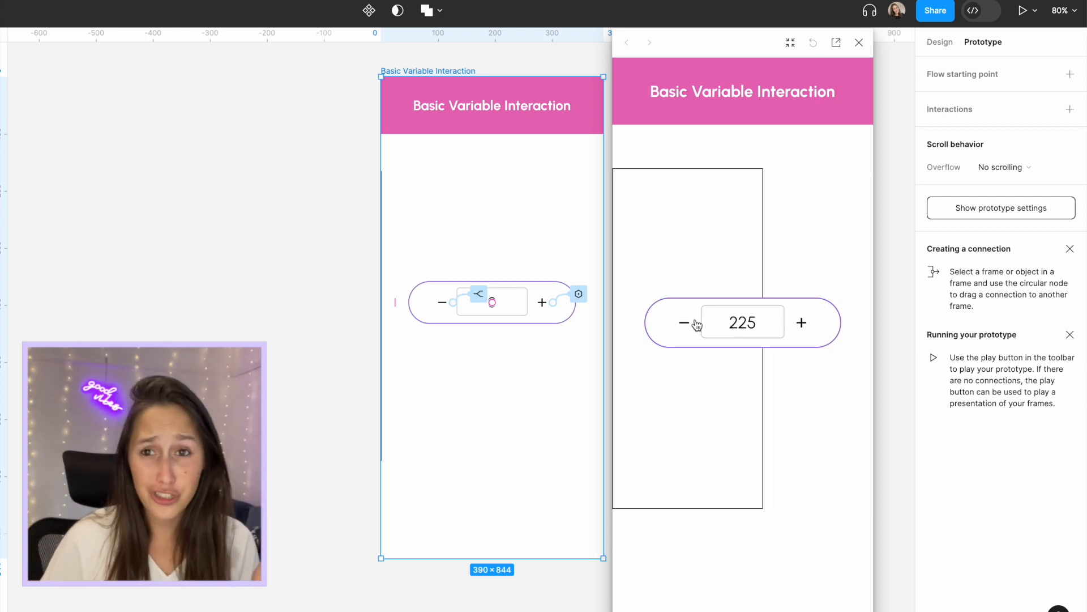
{"action": "left_click", "coordinate": [695, 323]}
{"action": "left_click", "coordinate": [695, 323]}
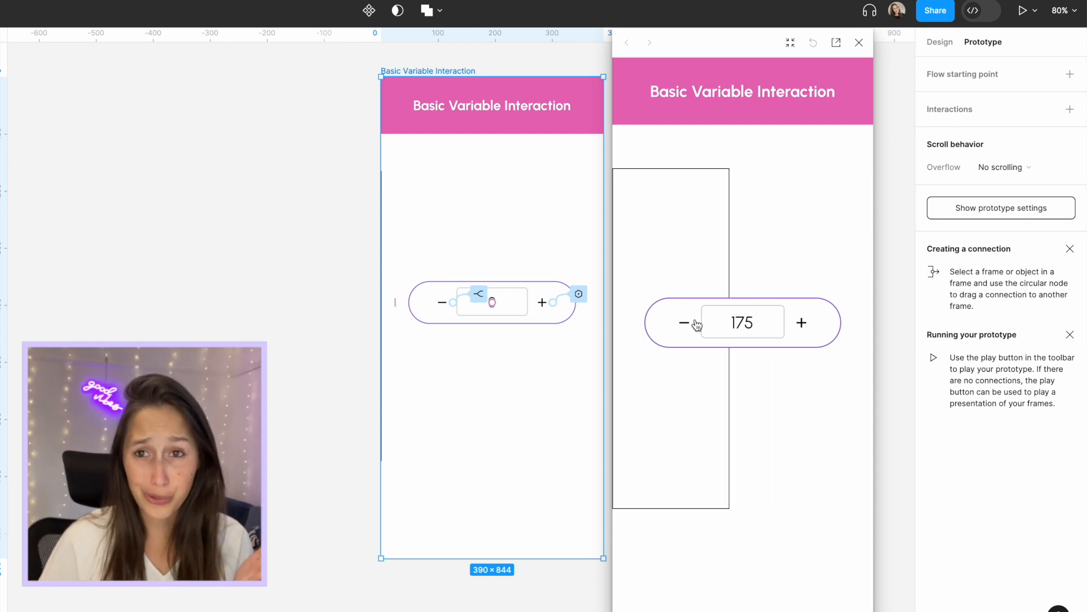
{"action": "left_click", "coordinate": [695, 323]}
{"action": "left_click", "coordinate": [695, 323]}
{"action": "left_click", "coordinate": [803, 324]}
{"action": "left_click", "coordinate": [803, 324]}
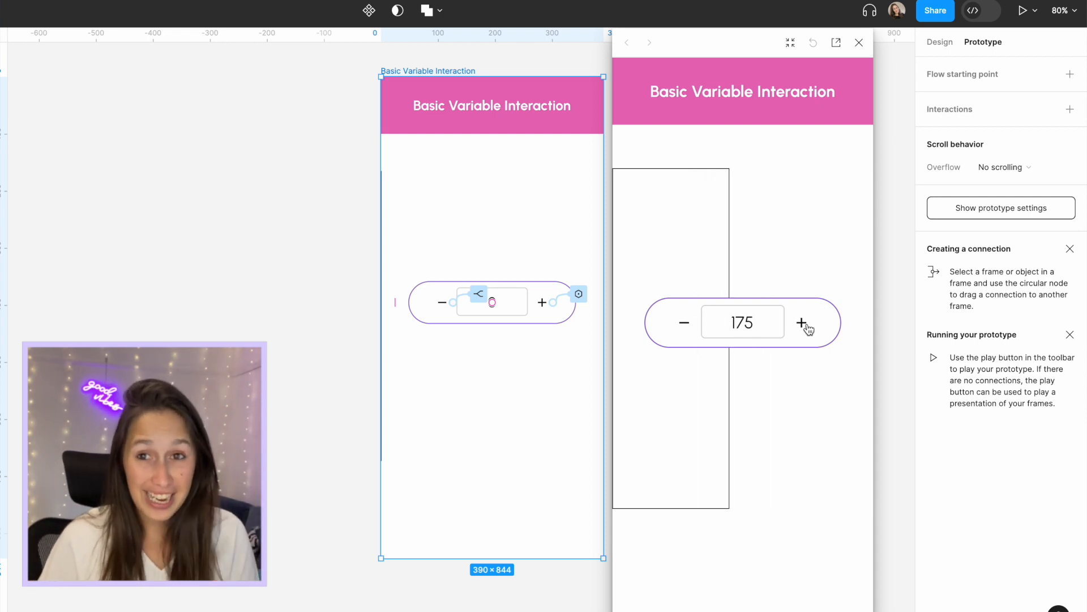
{"action": "left_click", "coordinate": [803, 324]}
{"action": "left_click", "coordinate": [803, 324]}
{"action": "left_click", "coordinate": [803, 323]}
{"action": "left_click", "coordinate": [807, 328]}
{"action": "left_click", "coordinate": [811, 329]}
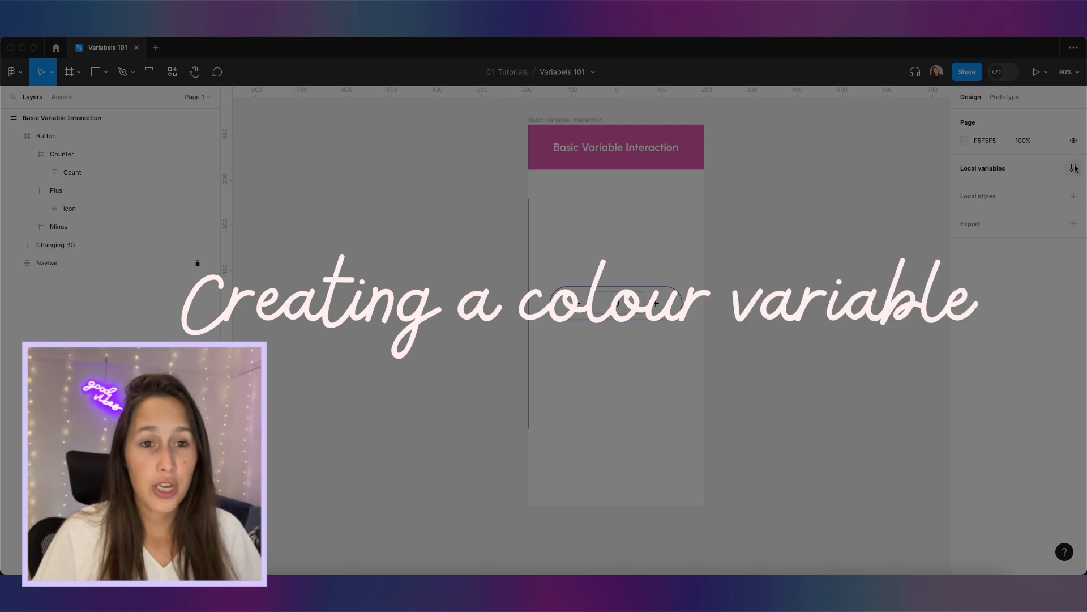
- Create a local color variable named "square background" with the default FFFFFF value, and close the variables list
{"action": "left_click", "coordinate": [1074, 168]}
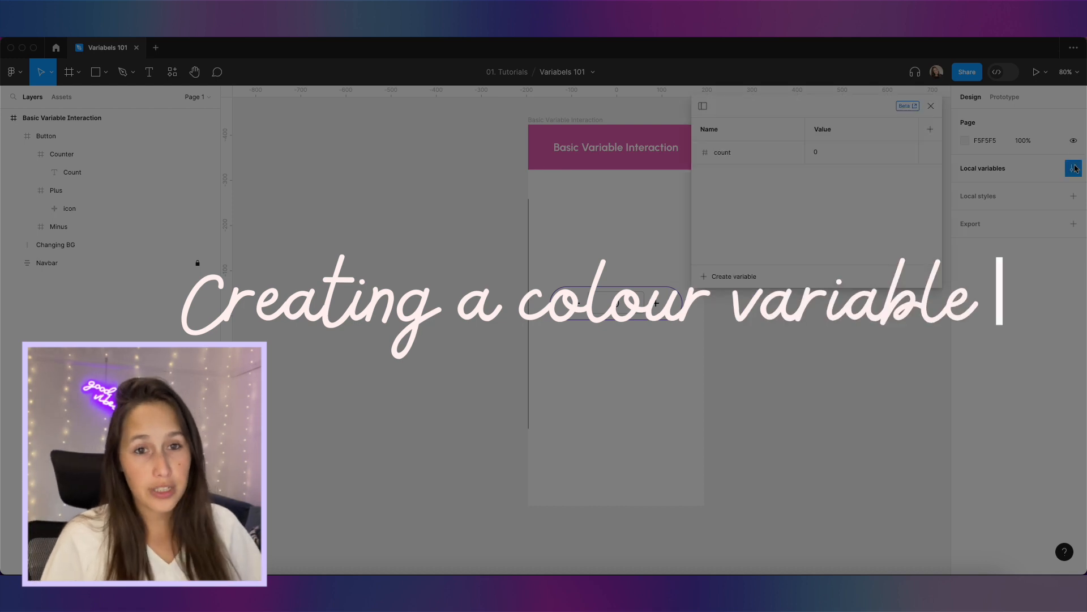
{"action": "left_click", "coordinate": [731, 276]}
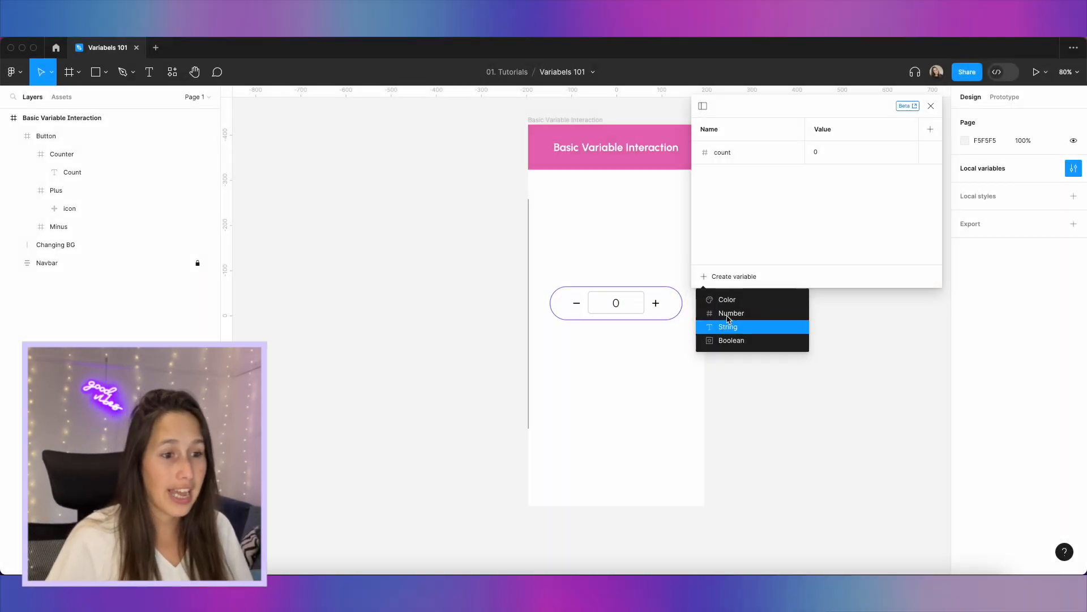
{"action": "left_click", "coordinate": [727, 299]}
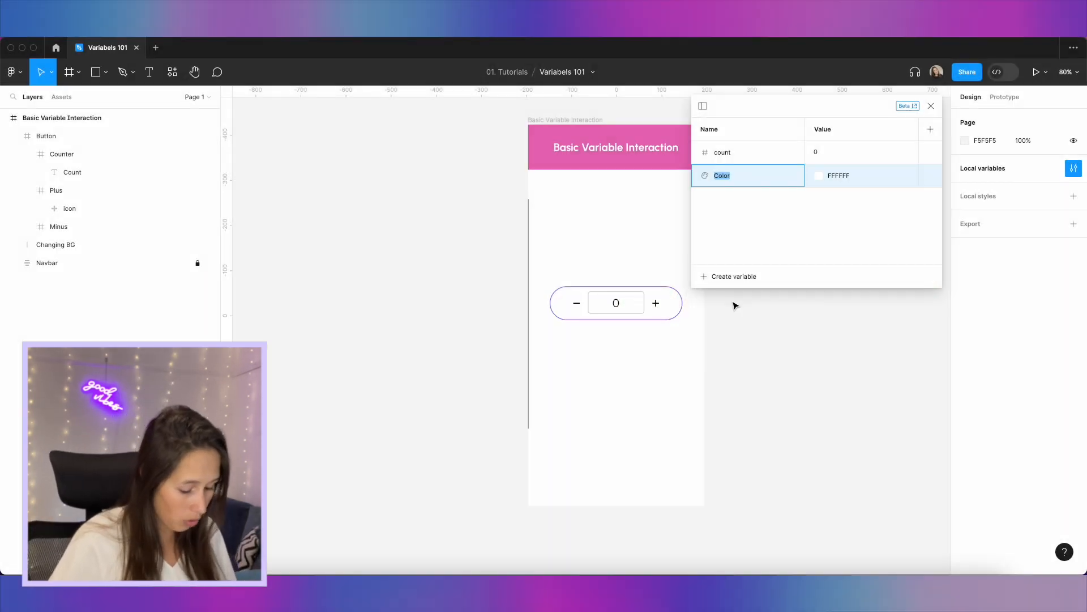
{"action": "type", "text": "square"}
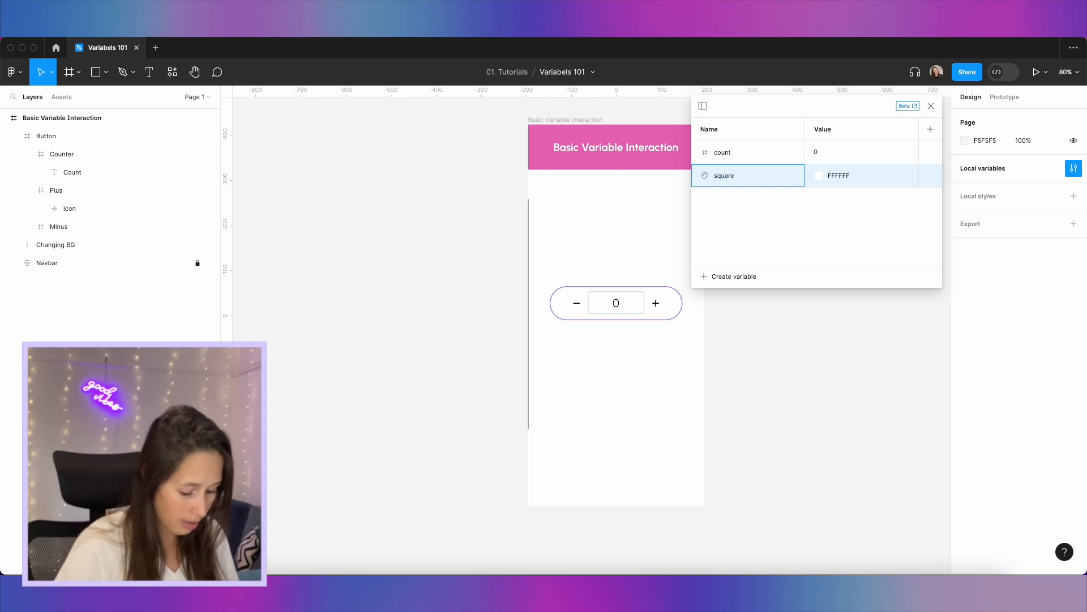
{"action": "type", "text": " background"}
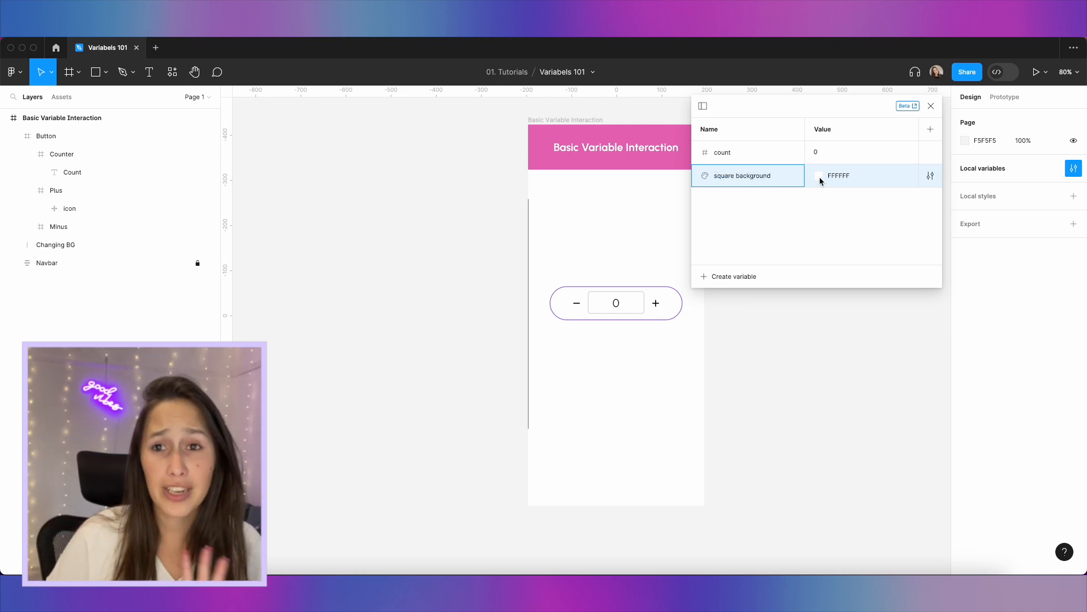
{"action": "key", "text": "Escape"}
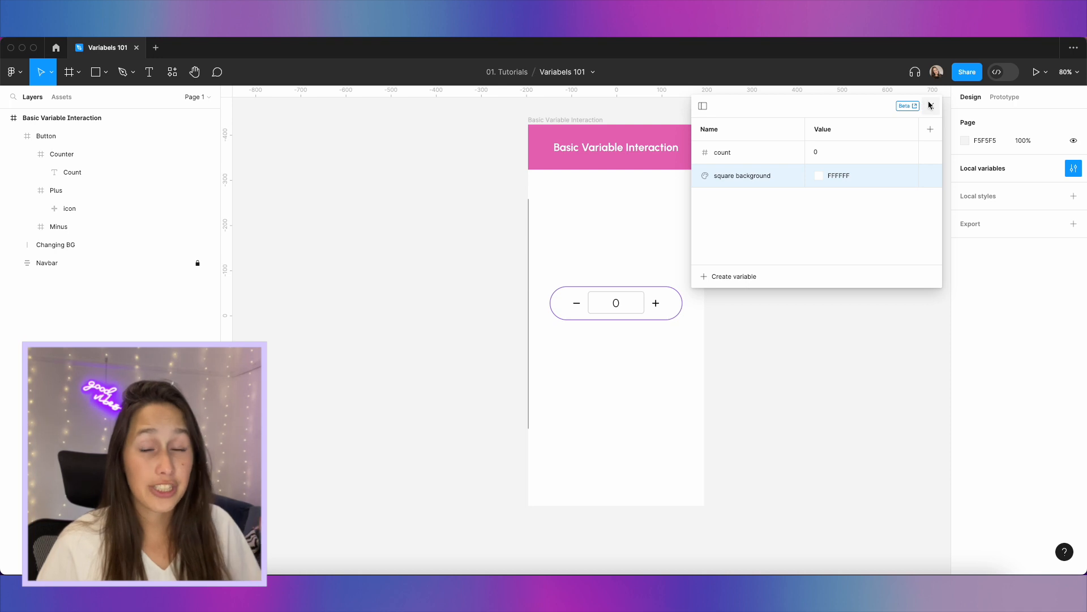
{"action": "left_click", "coordinate": [930, 106]}
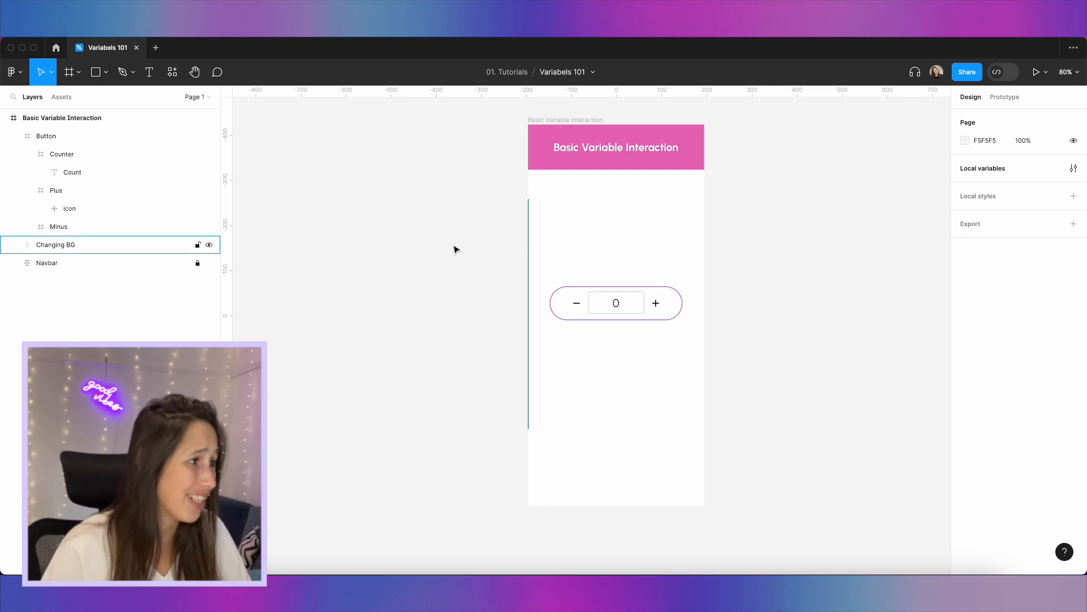
- Apply the square background color variable to the fill of the Changing BG layer, and deselect the layer
{"action": "left_click", "coordinate": [151, 245]}
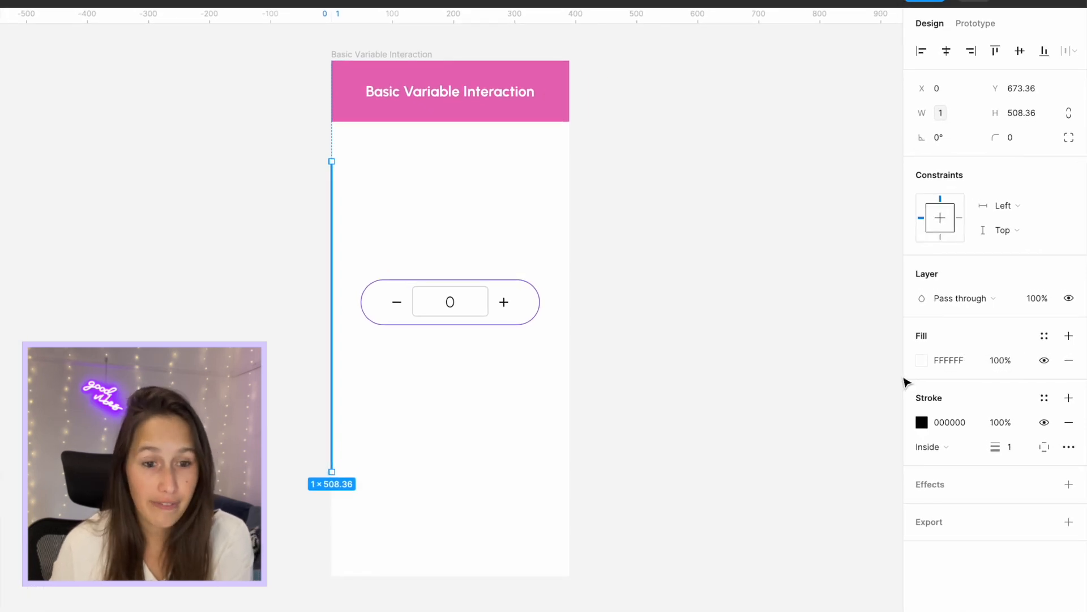
{"action": "left_click", "coordinate": [924, 358]}
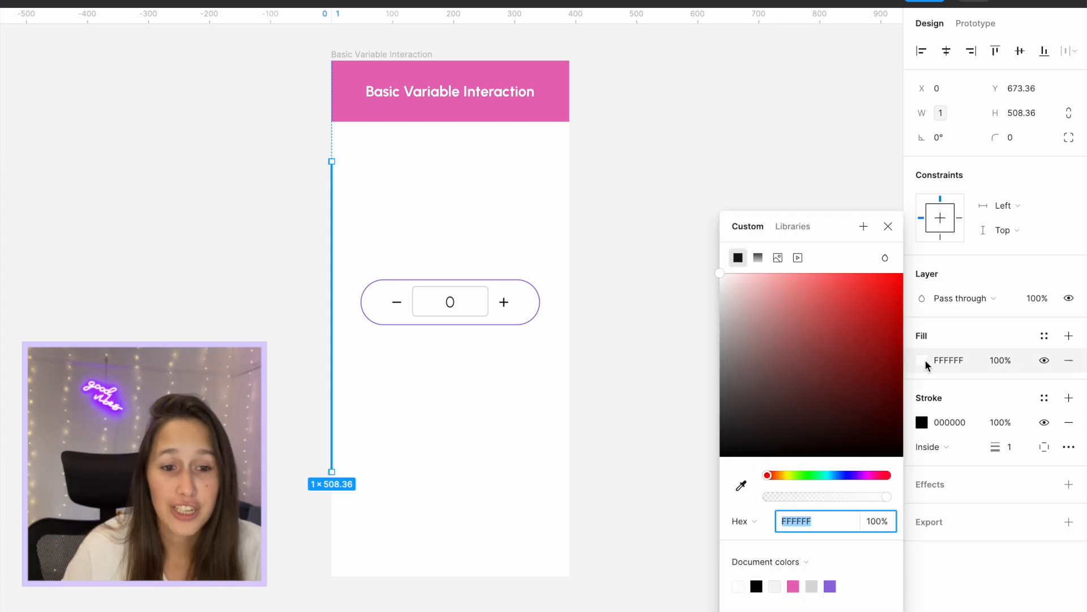
{"action": "left_click", "coordinate": [780, 230]}
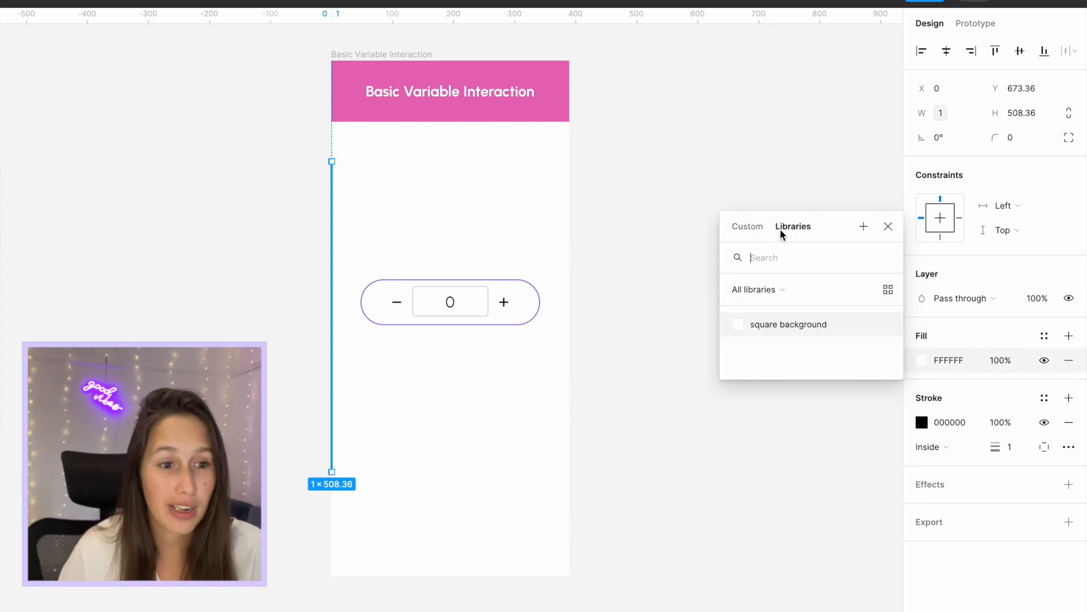
{"action": "left_click", "coordinate": [762, 323]}
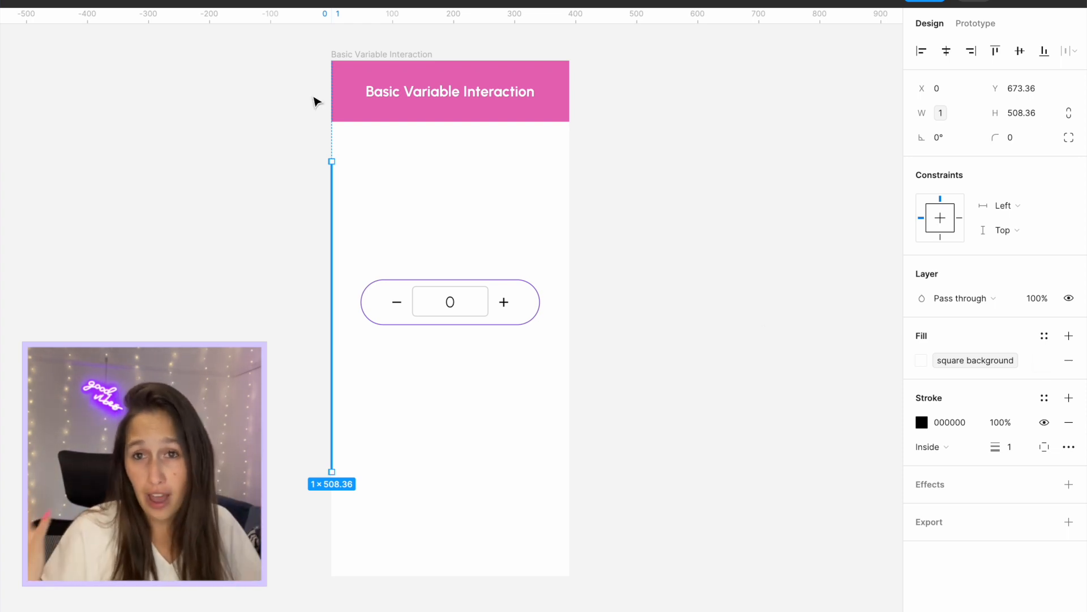
{"action": "scroll", "coordinate": [328, 76], "scroll_direction": "down", "scroll_amount": 1}
{"action": "left_click", "coordinate": [596, 120]}
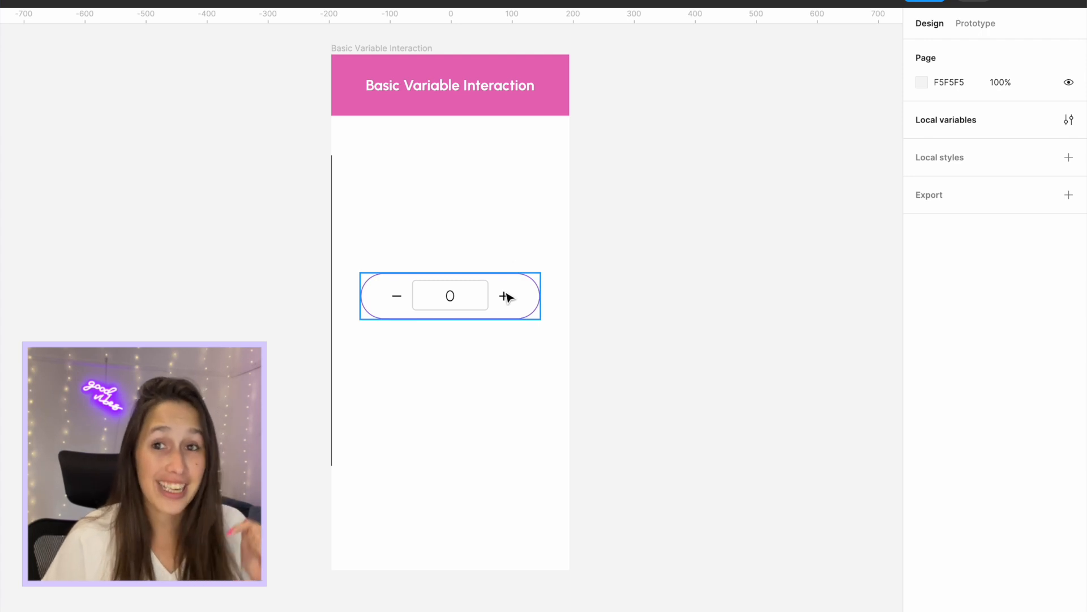
- Add a Conditional action to the plus button's click interaction with the condition count == 100
{"action": "left_click", "coordinate": [990, 26]}
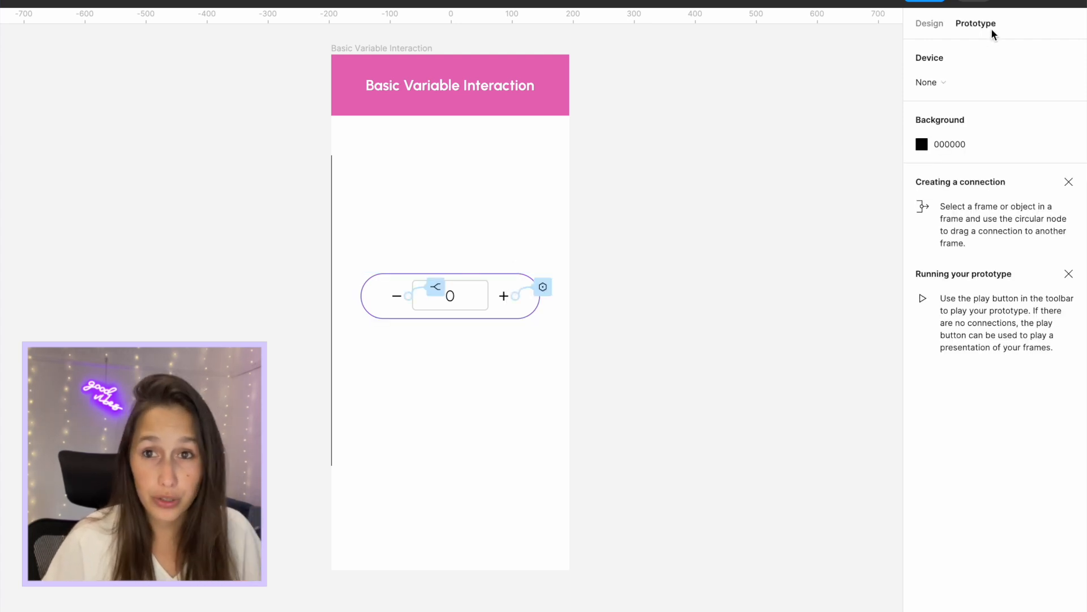
{"action": "left_click", "coordinate": [543, 287]}
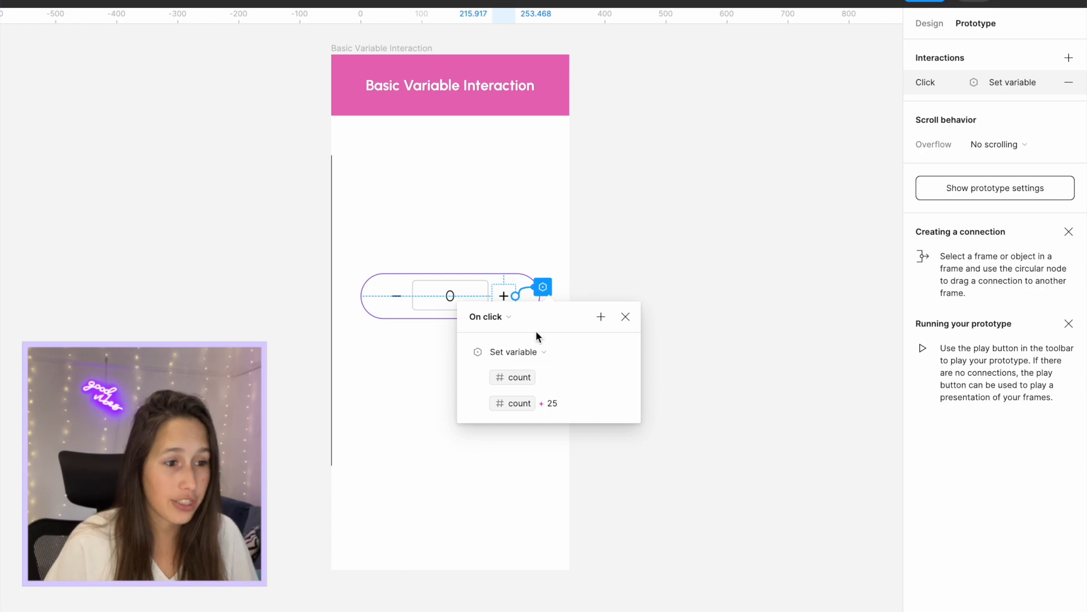
{"action": "left_click_drag", "start_coordinate": [564, 315], "coordinate": [793, 112]}
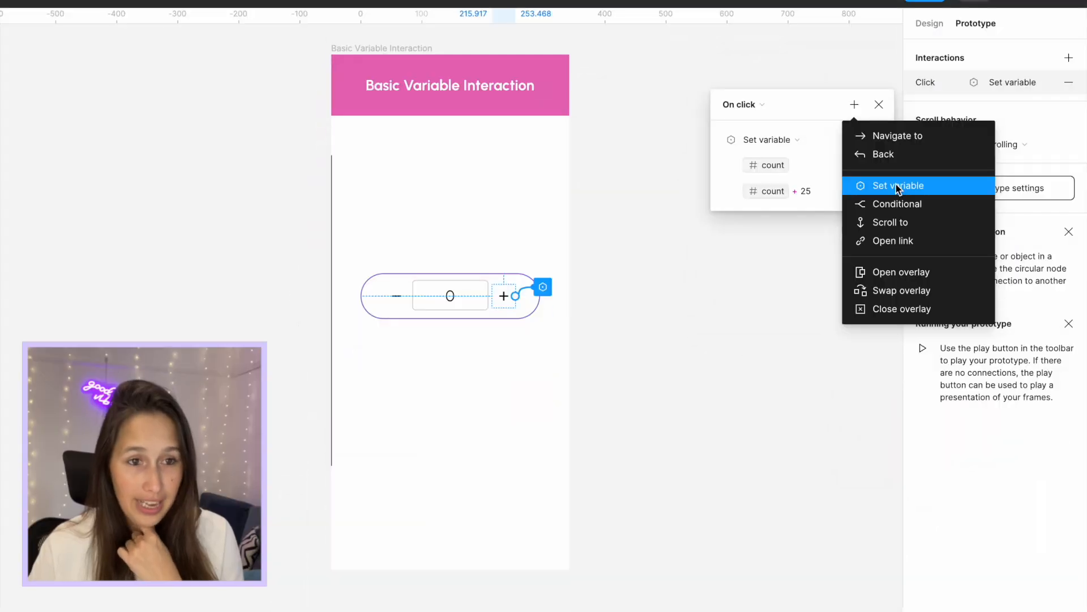
{"action": "left_click", "coordinate": [895, 201]}
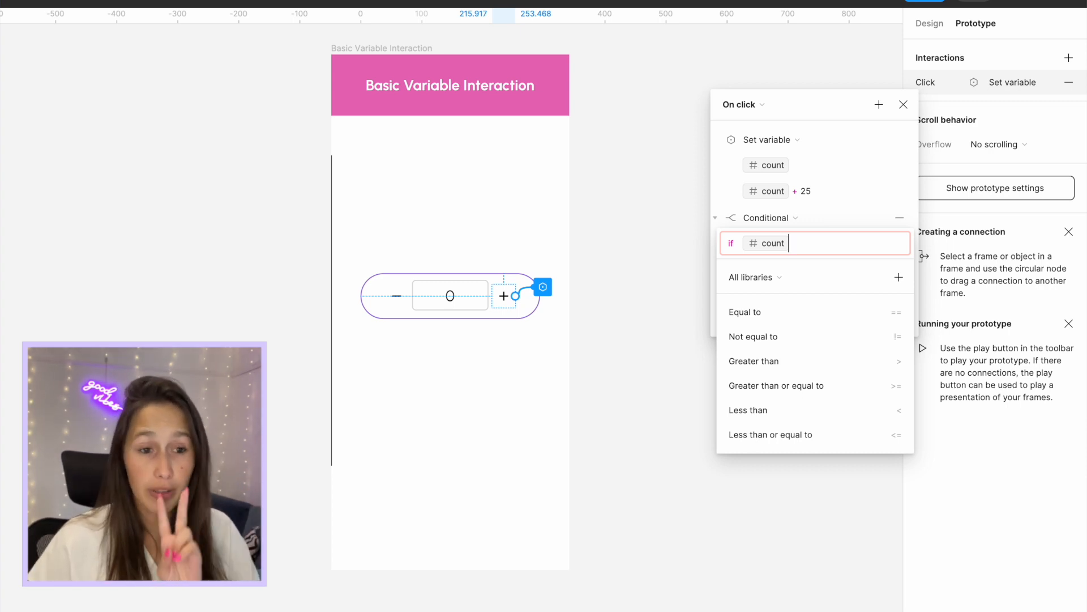
{"action": "left_click", "coordinate": [755, 319]}
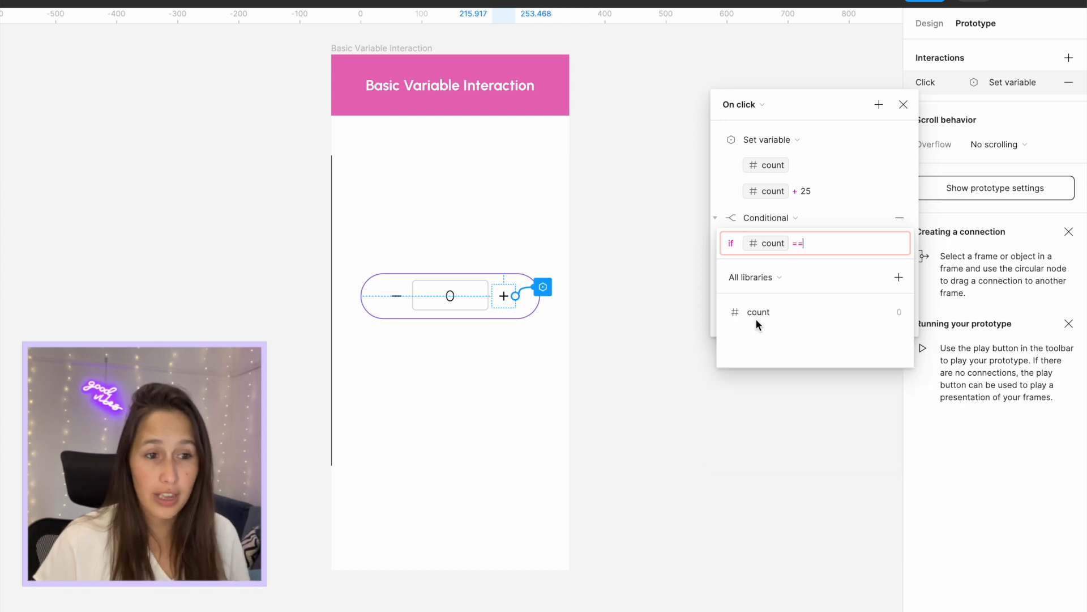
{"action": "type", "text": "100"}
{"action": "key", "text": "Return"}
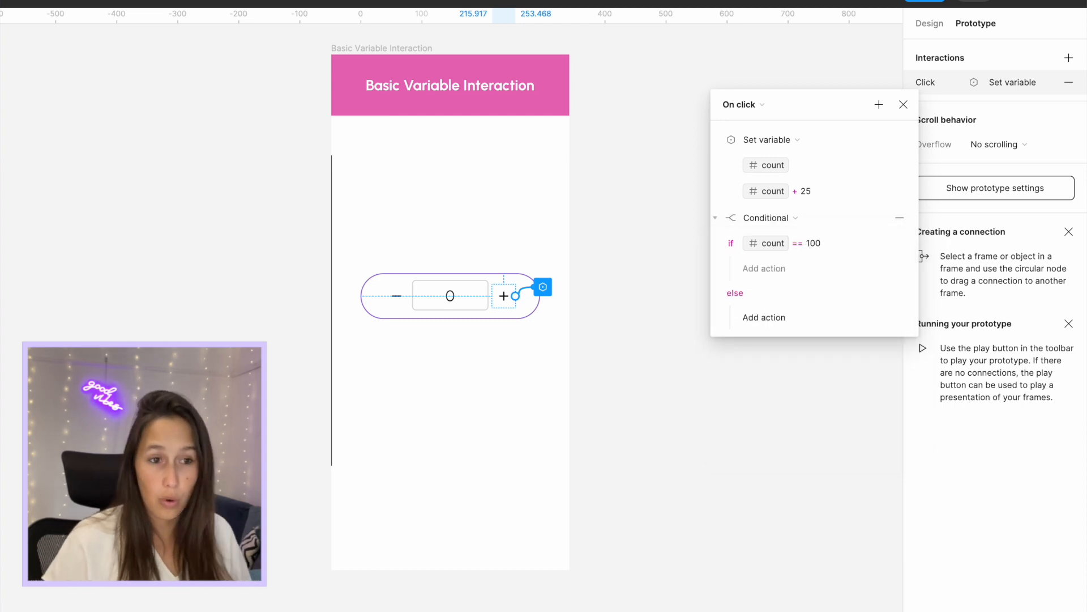
- In the if branch for count == 100, add a Set variable action that sets square background to pink E45EAE
{"action": "left_click", "coordinate": [752, 268]}
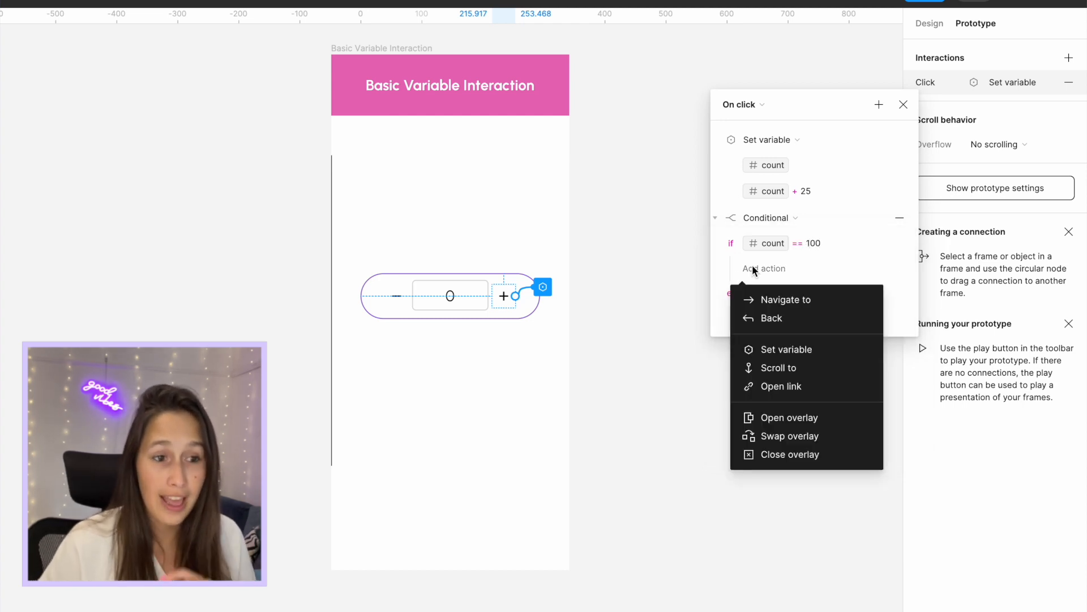
{"action": "left_click", "coordinate": [796, 353]}
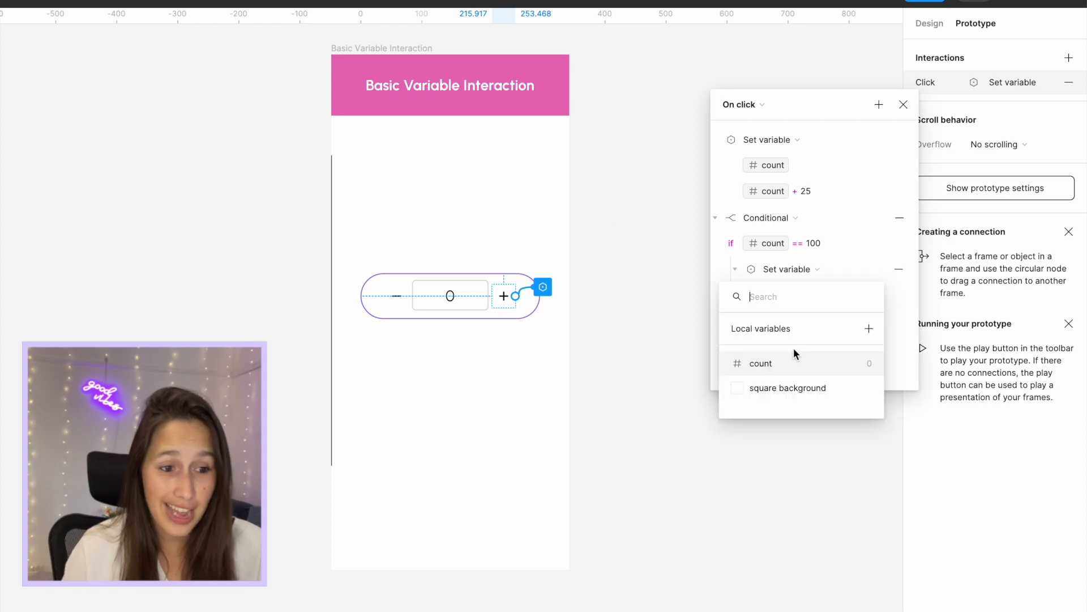
{"action": "left_click", "coordinate": [781, 392]}
{"action": "left_click", "coordinate": [749, 322]}
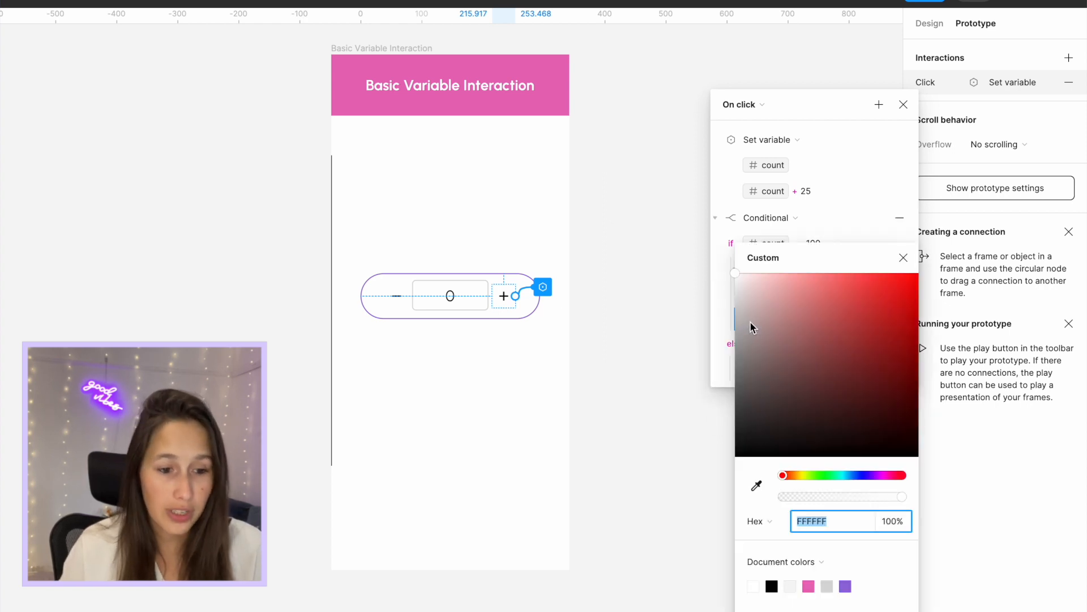
{"action": "left_click", "coordinate": [810, 583]}
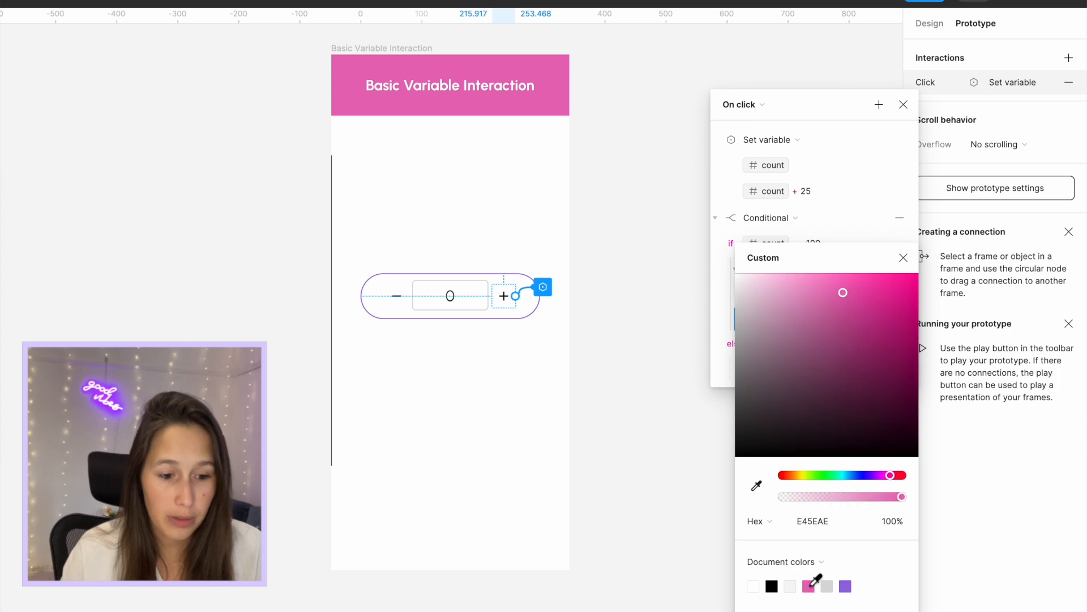
{"action": "left_click", "coordinate": [718, 290]}
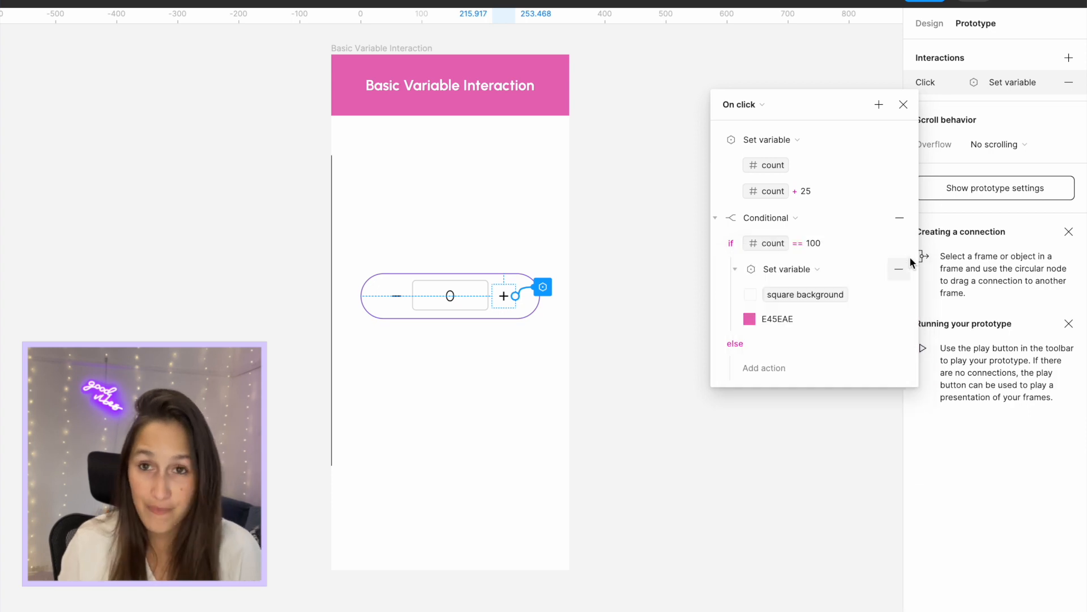
- Preview the Basic Variable Interaction frame and raise the counter by four steps of 25 to test the background color change
{"action": "left_click", "coordinate": [347, 50]}
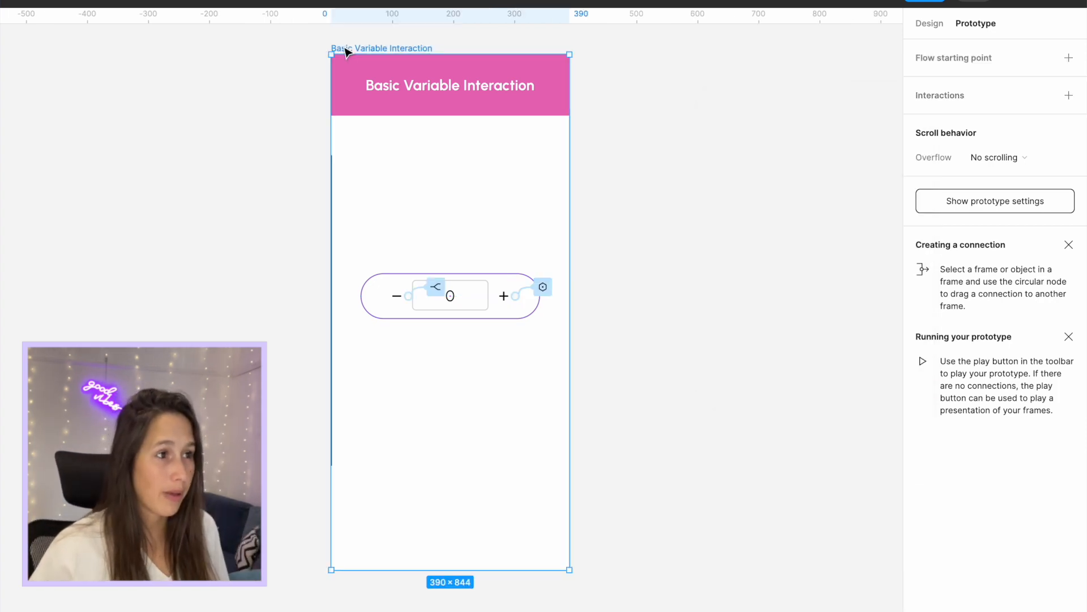
{"action": "key", "text": "shift+space"}
{"action": "left_click", "coordinate": [795, 337]}
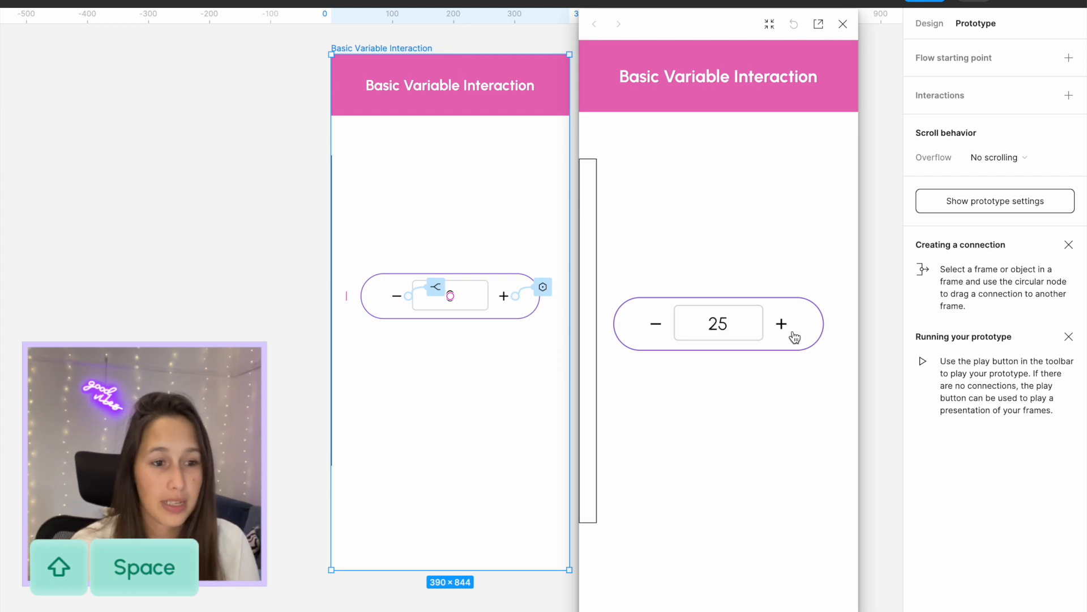
{"action": "left_click", "coordinate": [794, 337]}
{"action": "left_click", "coordinate": [795, 337]}
{"action": "left_click", "coordinate": [795, 337]}
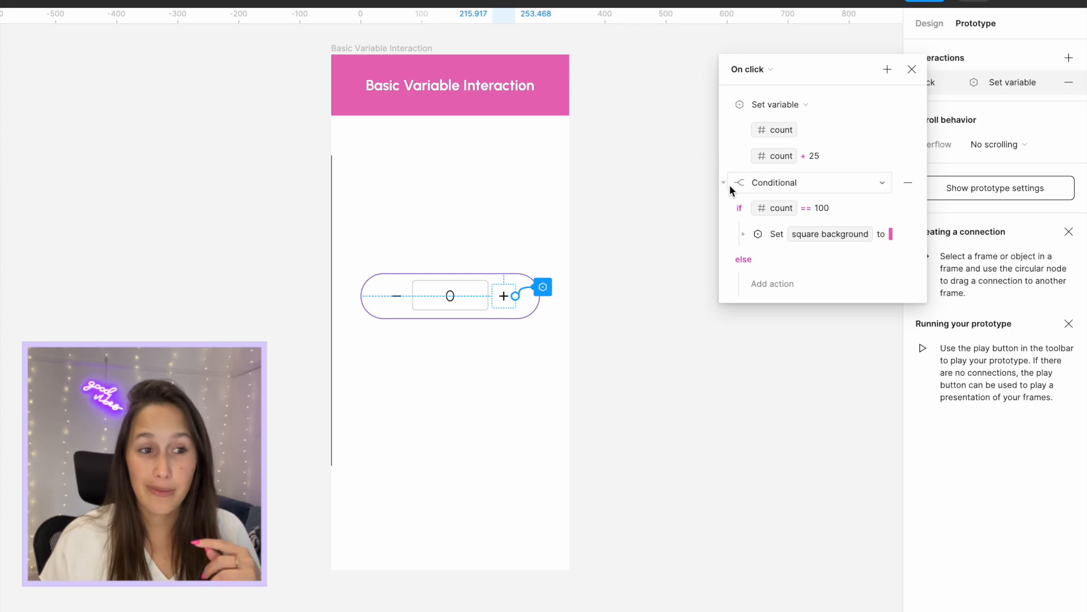
- Collapse the count == 100 conditional and add a second Conditional to the plus button's click interaction with the condition count == 200
{"action": "left_click", "coordinate": [724, 184]}
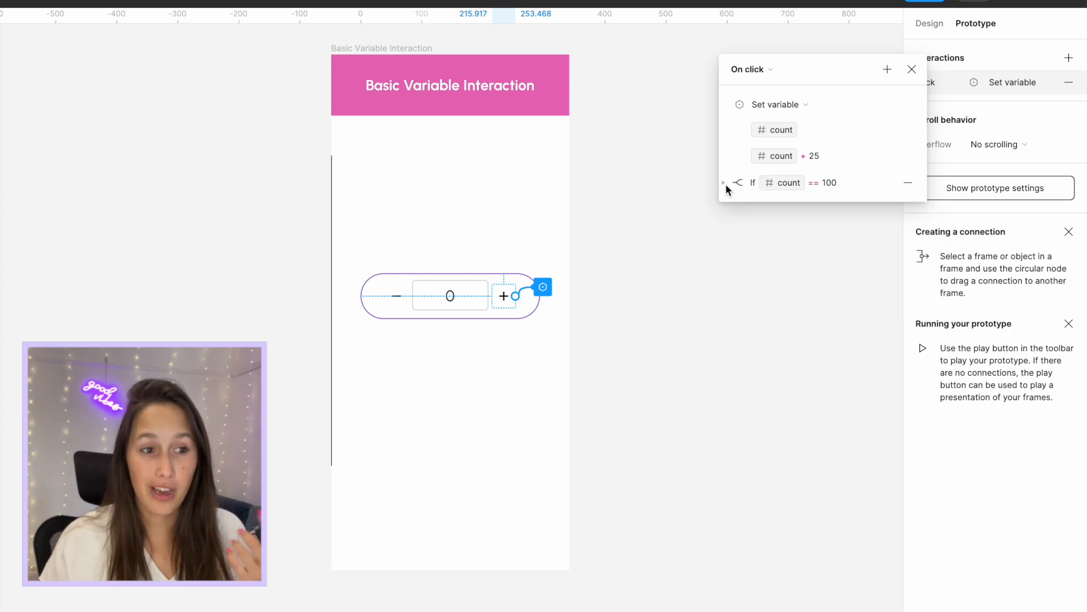
{"action": "left_click", "coordinate": [887, 69]}
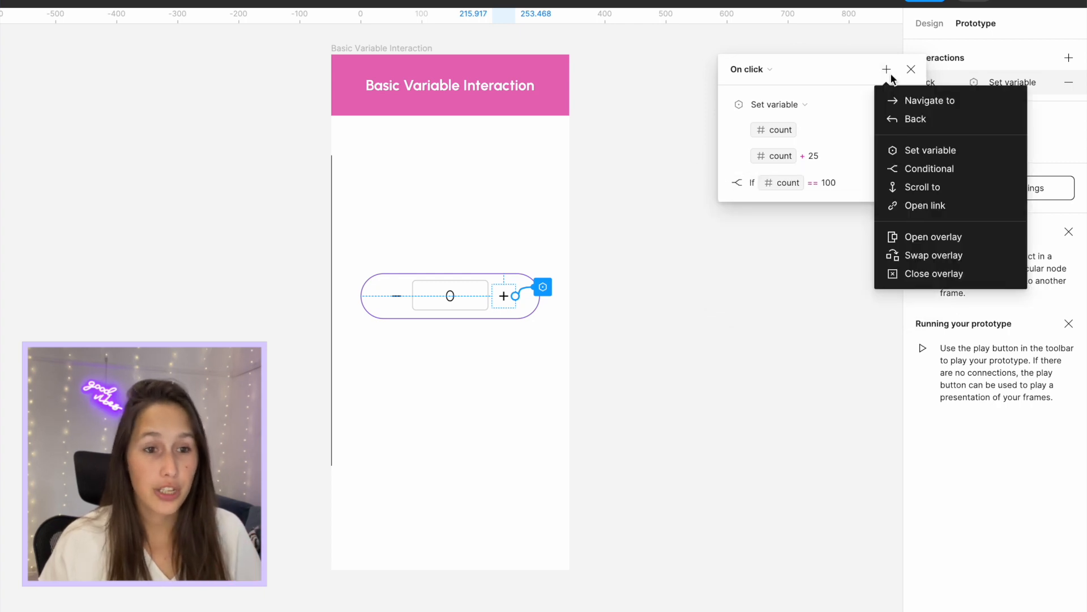
{"action": "left_click", "coordinate": [953, 162]}
{"action": "left_click", "coordinate": [796, 234]}
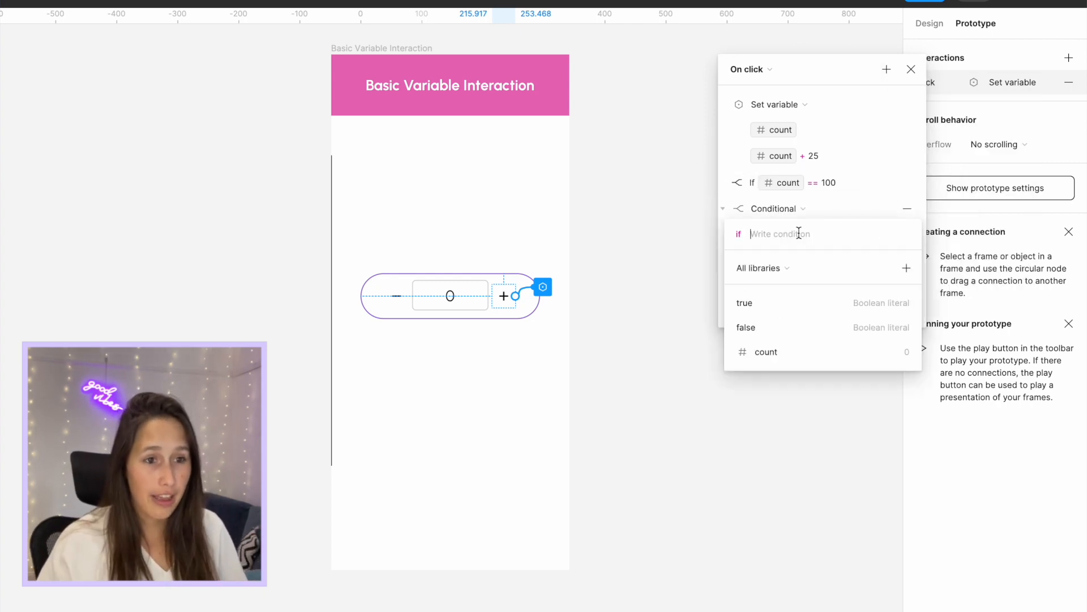
{"action": "left_click", "coordinate": [802, 352]}
{"action": "left_click", "coordinate": [797, 305]}
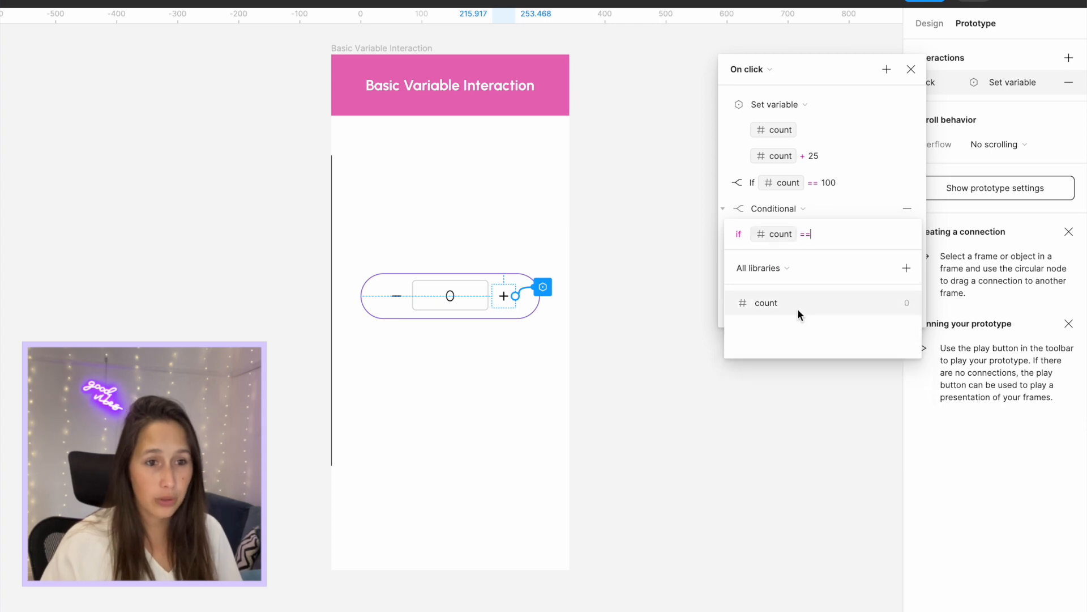
{"action": "type", "text": "200"}
{"action": "key", "text": "Return"}
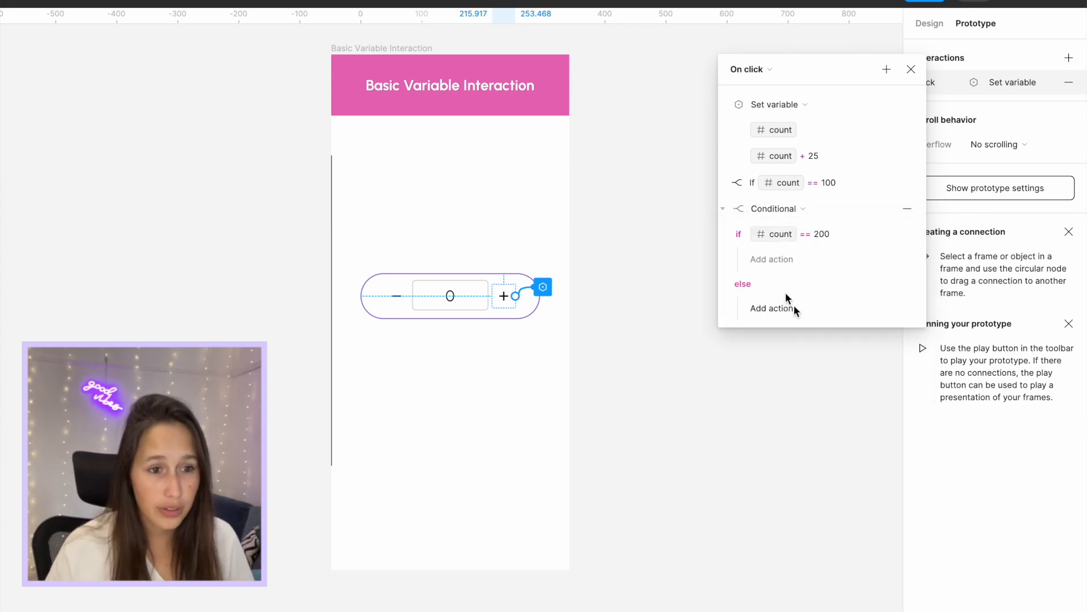
- In the if branch for count == 200, add a Set variable action that sets square background to purple 8A62D8, and collapse the conditional
{"action": "left_click", "coordinate": [803, 257]}
{"action": "left_click", "coordinate": [810, 341]}
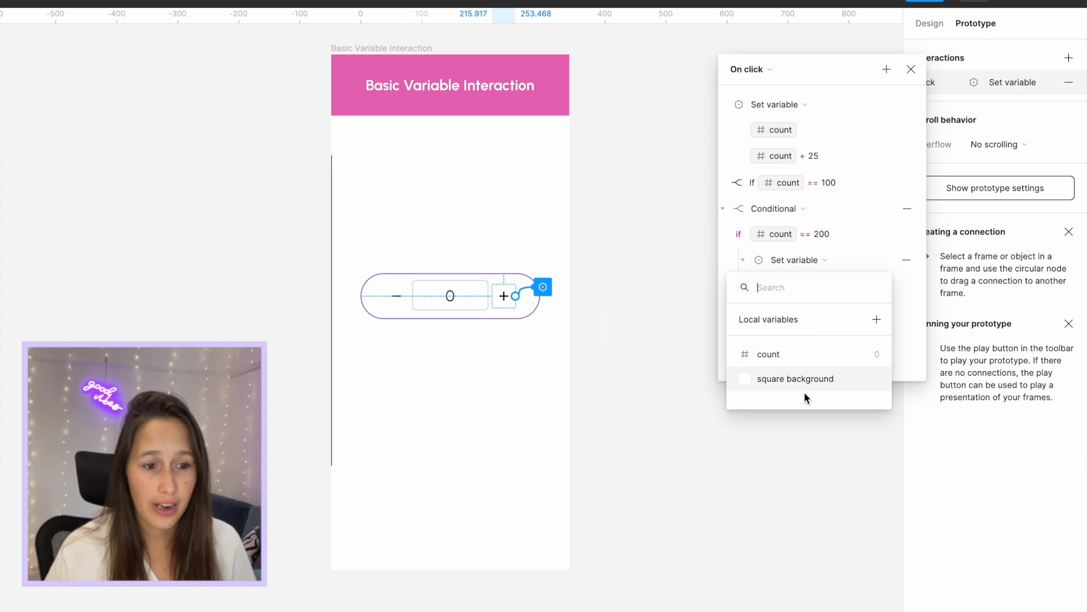
{"action": "left_click", "coordinate": [805, 391]}
{"action": "left_click", "coordinate": [758, 309]}
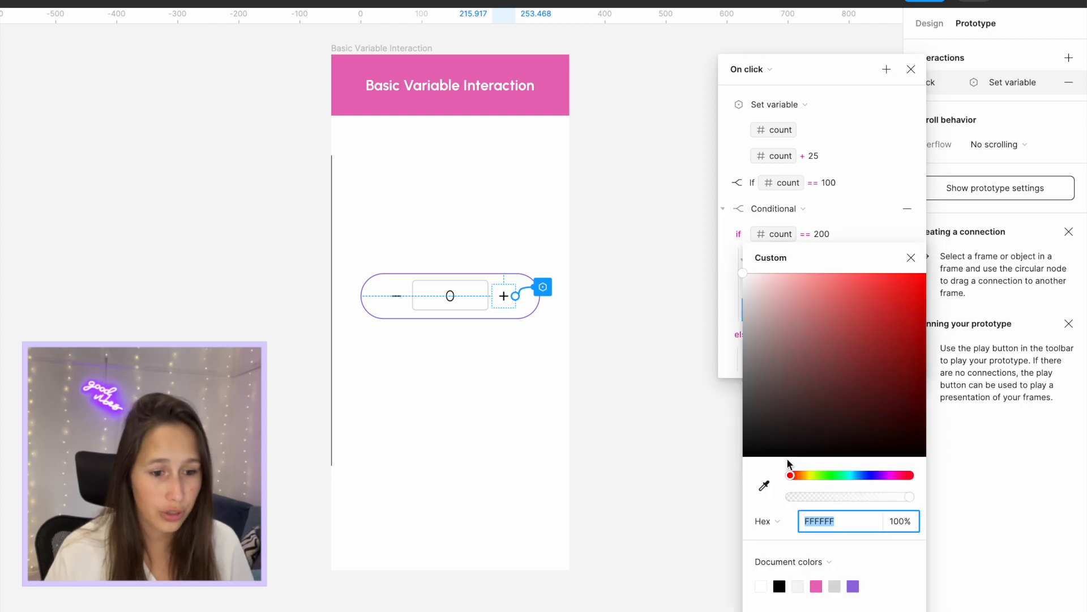
{"action": "left_click", "coordinate": [853, 586]}
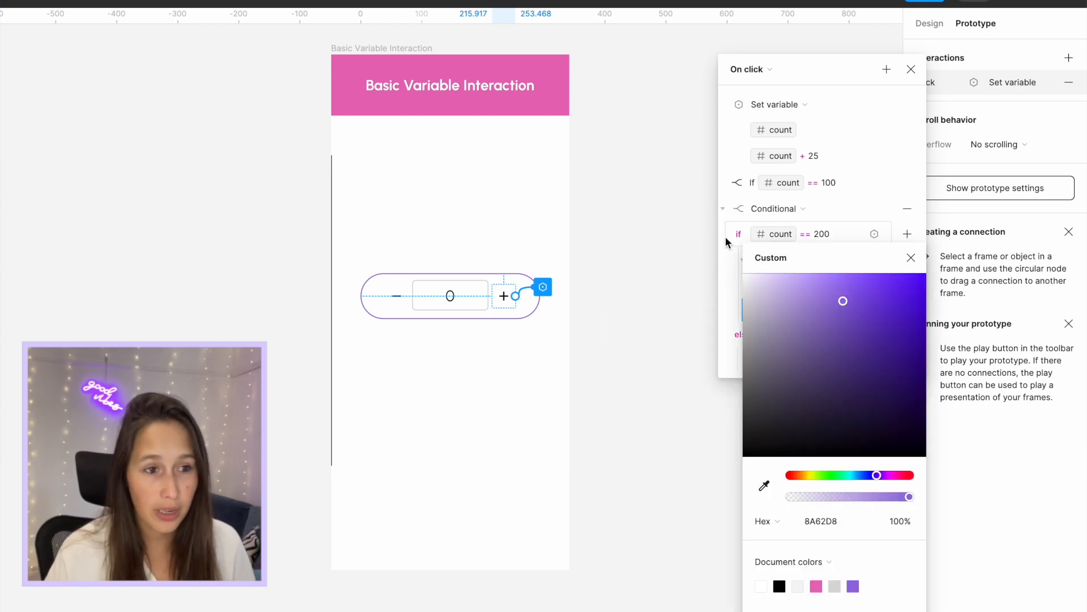
{"action": "left_click", "coordinate": [723, 209]}
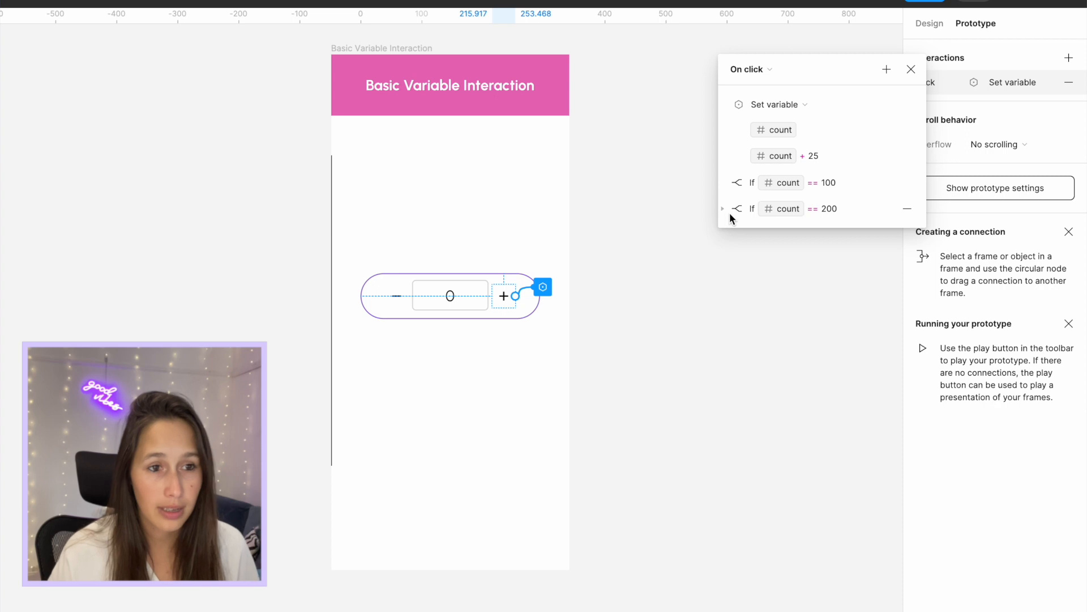
- Add a third Conditional to the plus button's click interaction with the condition count == 300
{"action": "left_click", "coordinate": [887, 69]}
{"action": "left_click", "coordinate": [929, 168]}
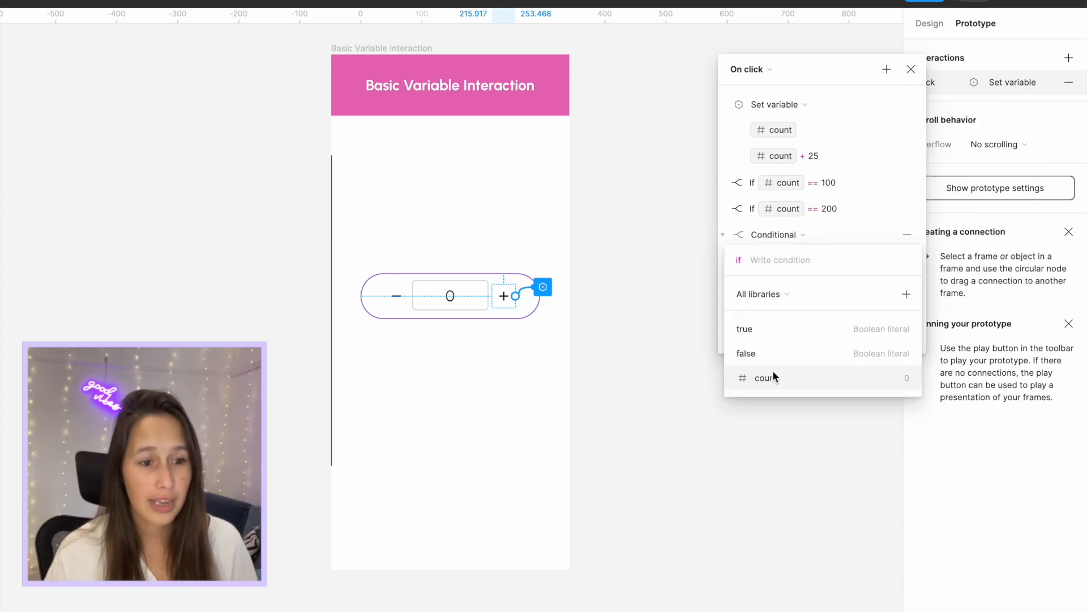
{"action": "left_click", "coordinate": [773, 371]}
{"action": "left_click", "coordinate": [791, 333]}
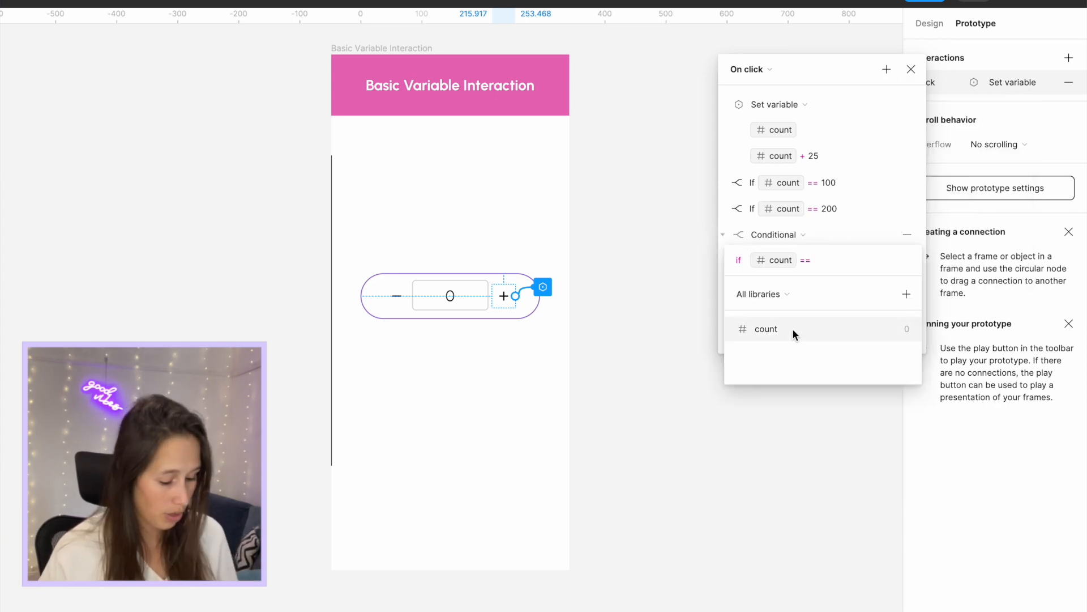
{"action": "type", "text": "300"}
{"action": "key", "text": "Return"}
- In the if branch for count == 300, add a Set variable action that sets square background to green 3AFF4E
{"action": "left_click", "coordinate": [765, 283]}
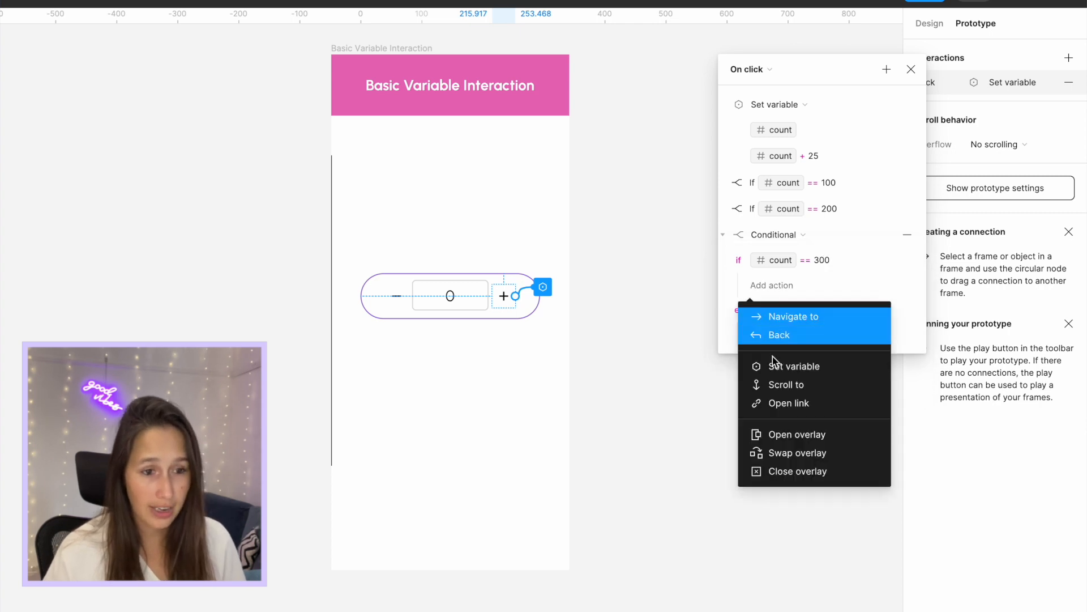
{"action": "left_click", "coordinate": [775, 362]}
{"action": "left_click", "coordinate": [784, 403]}
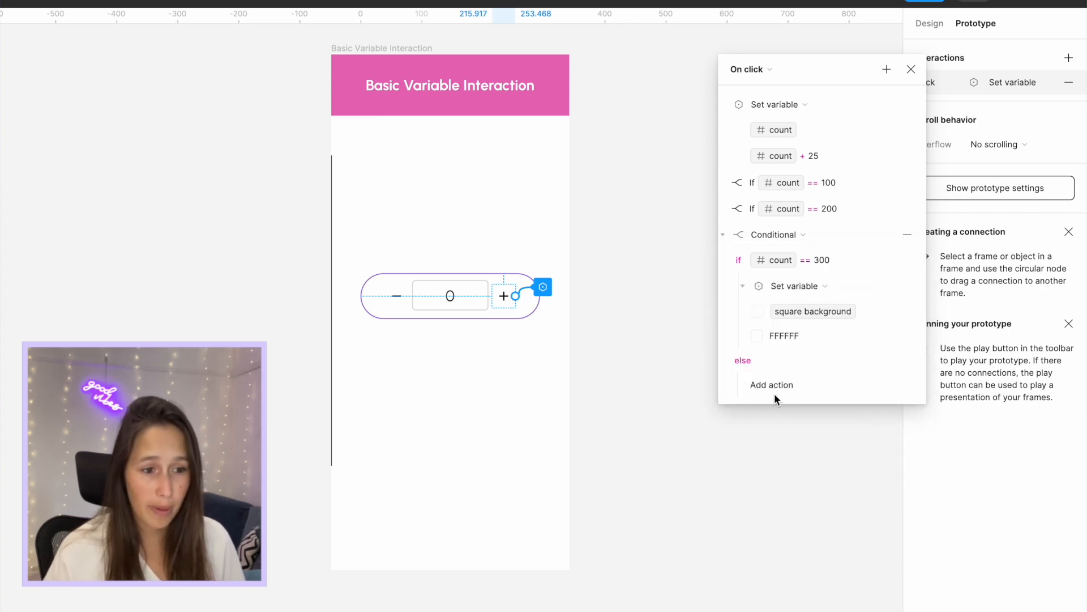
{"action": "left_click", "coordinate": [758, 338]}
{"action": "type", "text": "3AFF4E"}
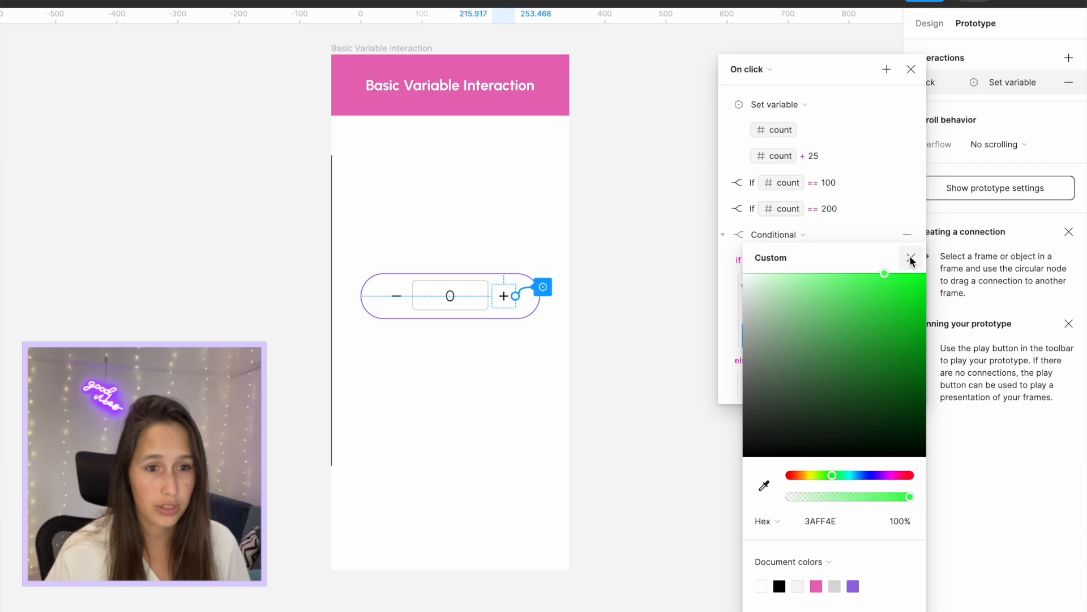
{"action": "left_click", "coordinate": [910, 256]}
- Preview the Basic Variable Interaction frame and raise the counter to 375 to test the background color changes at 100, 200 and 300
{"action": "left_click", "coordinate": [675, 295]}
{"action": "left_click", "coordinate": [347, 47]}
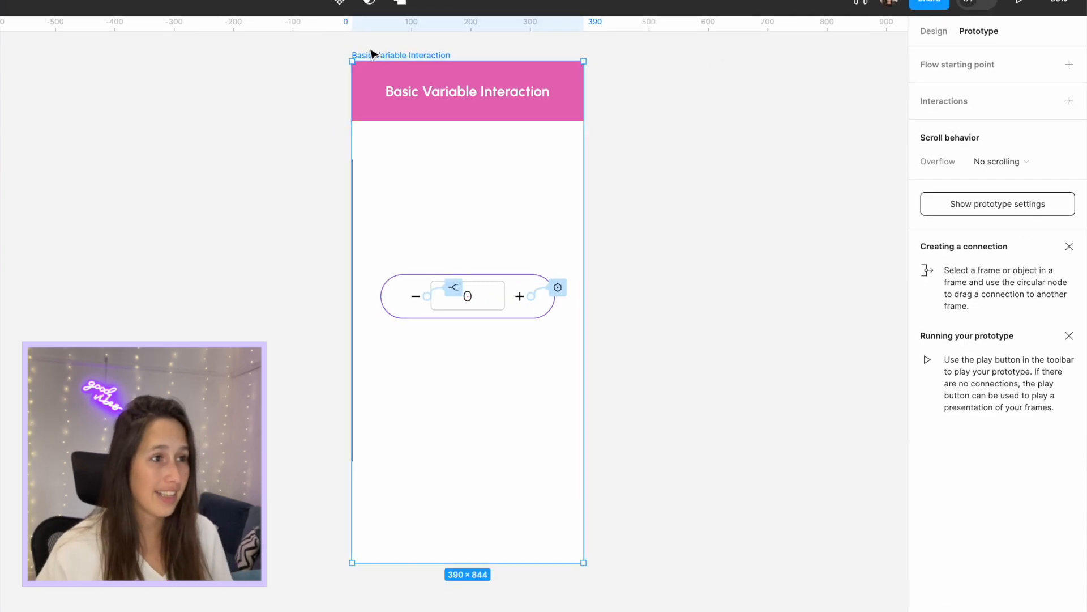
{"action": "key", "text": "shift+space"}
{"action": "left_click", "coordinate": [817, 327]}
{"action": "left_click", "coordinate": [817, 327]}
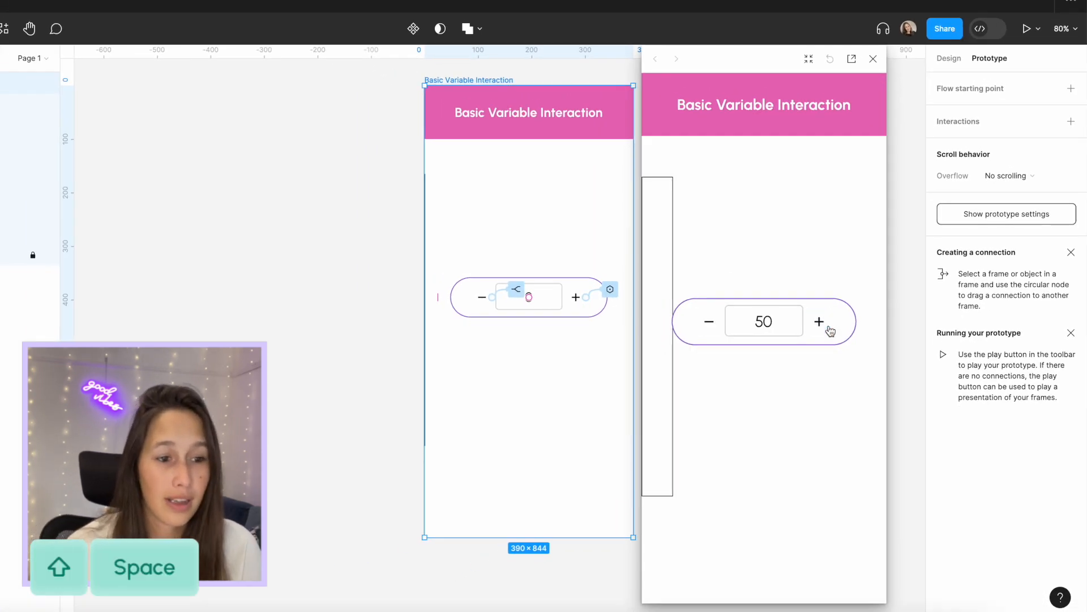
{"action": "left_click", "coordinate": [817, 327]}
{"action": "left_click", "coordinate": [817, 327]}
{"action": "left_click", "coordinate": [830, 331]}
{"action": "left_click", "coordinate": [830, 331]}
{"action": "left_click", "coordinate": [829, 330]}
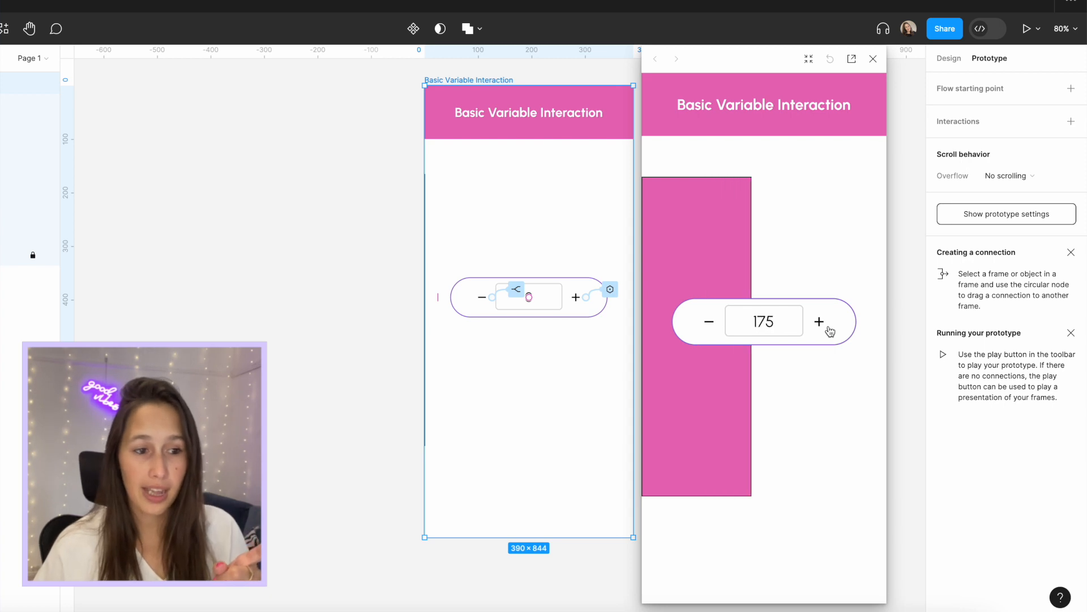
{"action": "left_click", "coordinate": [830, 331]}
{"action": "left_click", "coordinate": [830, 331]}
{"action": "left_click", "coordinate": [830, 331]}
{"action": "left_click", "coordinate": [831, 332]}
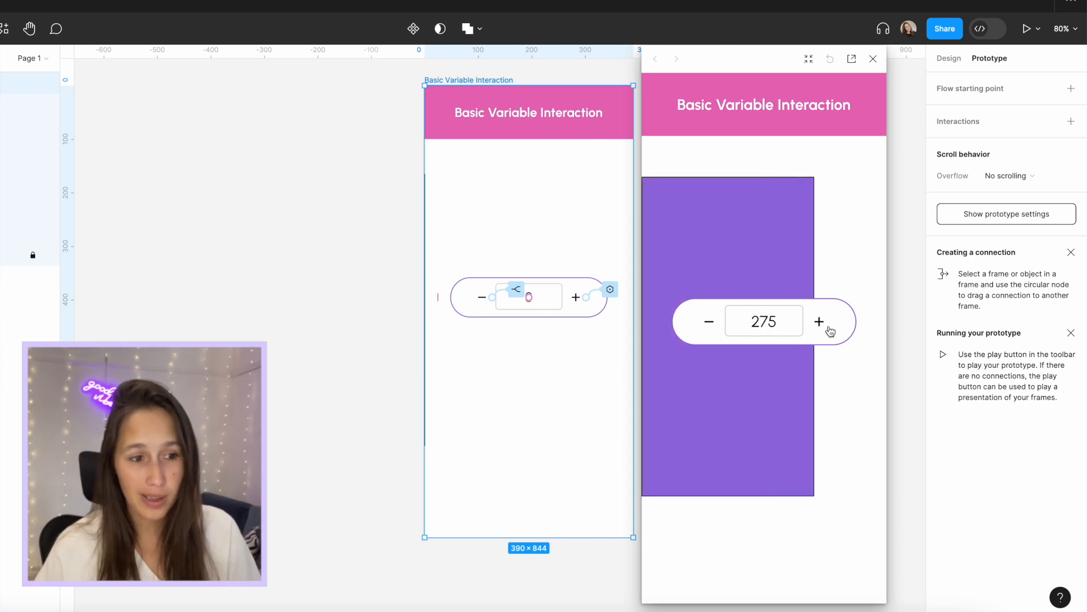
{"action": "left_click", "coordinate": [830, 331]}
{"action": "left_click", "coordinate": [830, 331]}
{"action": "left_click", "coordinate": [830, 332]}
{"action": "left_click", "coordinate": [830, 331]}
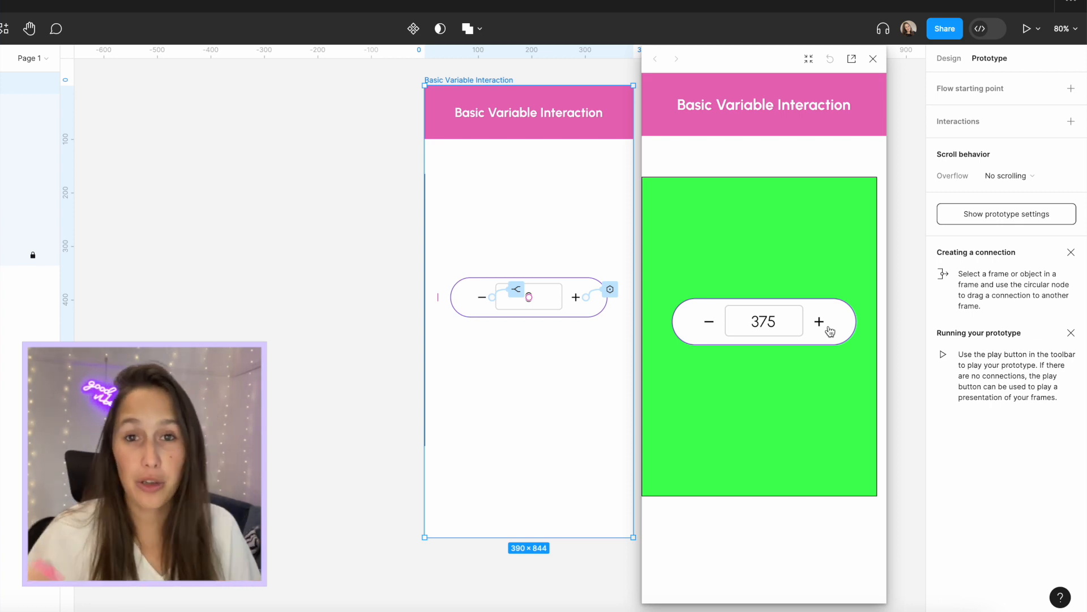
- Lower the previewed counter to 75 with the minus button to check the background color while counting down
{"action": "left_click", "coordinate": [721, 329]}
{"action": "left_click", "coordinate": [721, 330]}
{"action": "left_click", "coordinate": [721, 330]}
{"action": "left_click", "coordinate": [721, 330]}
{"action": "left_click", "coordinate": [720, 330]}
{"action": "left_click", "coordinate": [721, 329]}
{"action": "left_click", "coordinate": [721, 330]}
{"action": "left_click", "coordinate": [721, 329]}
{"action": "left_click", "coordinate": [721, 329]}
{"action": "left_click", "coordinate": [721, 329]}
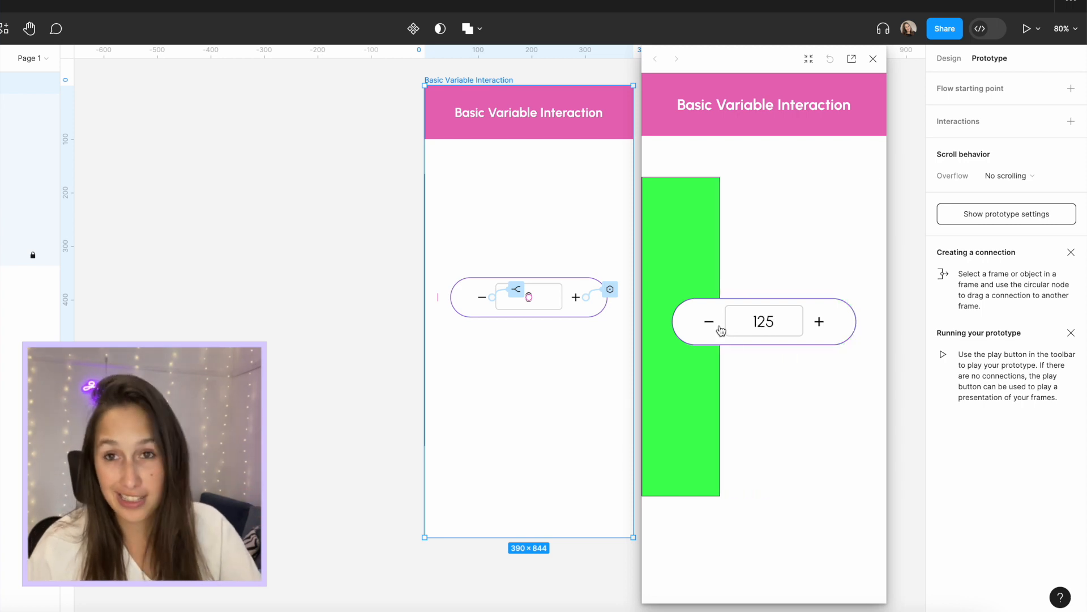
{"action": "left_click", "coordinate": [721, 330]}
{"action": "left_click", "coordinate": [721, 330]}
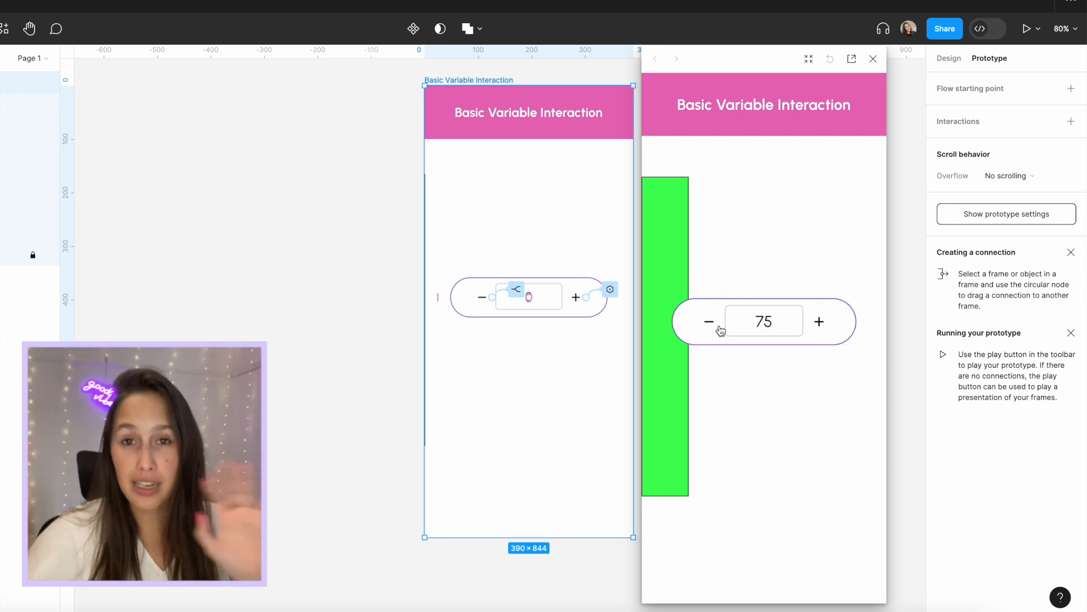
- Step the previewed counter up to 100, back to 75, and up to 275 to recheck the color changes in both directions
{"action": "left_click", "coordinate": [827, 331]}
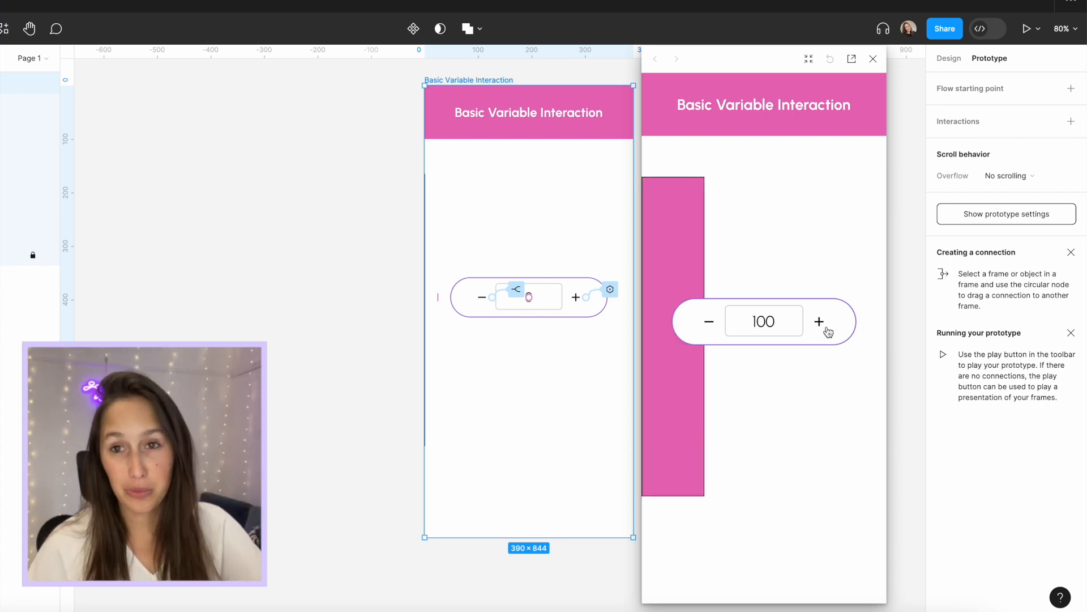
{"action": "left_click", "coordinate": [711, 326]}
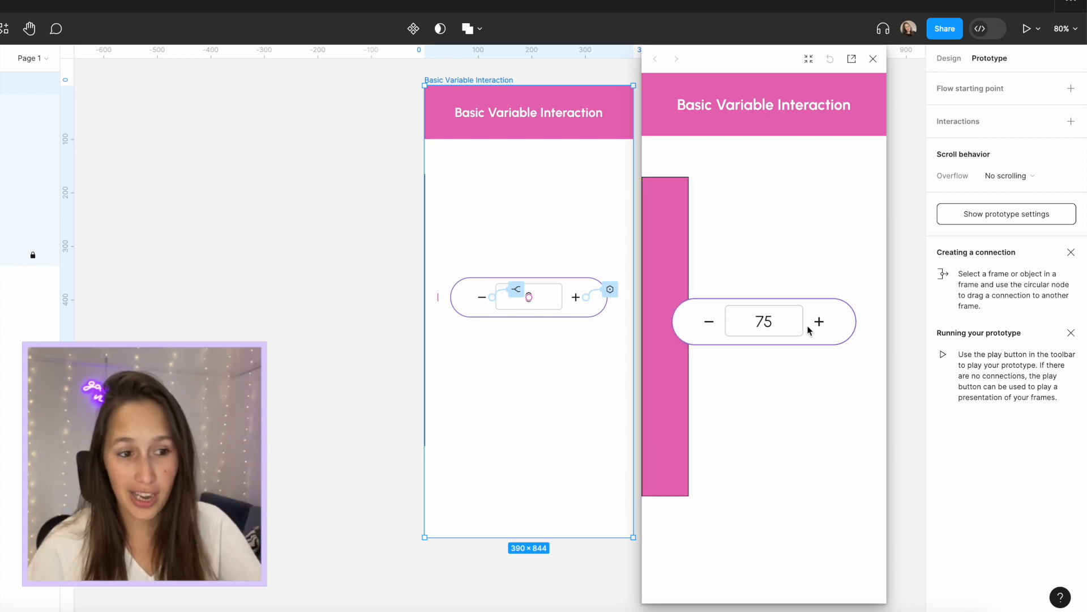
{"action": "left_click", "coordinate": [816, 328]}
{"action": "left_click", "coordinate": [815, 327]}
{"action": "left_click", "coordinate": [812, 330]}
{"action": "left_click", "coordinate": [812, 330]}
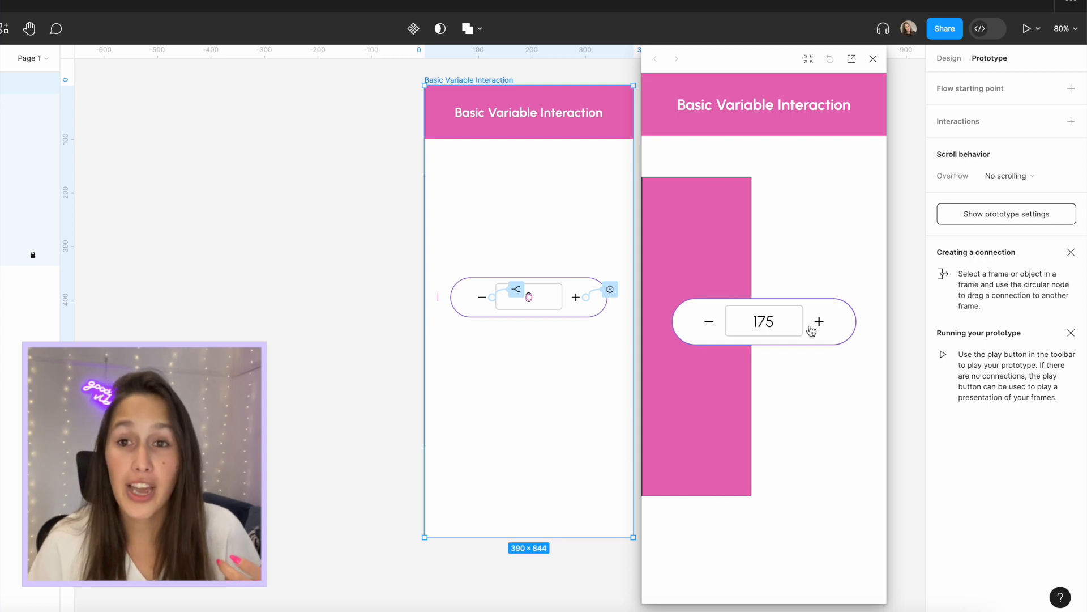
{"action": "left_click", "coordinate": [812, 330]}
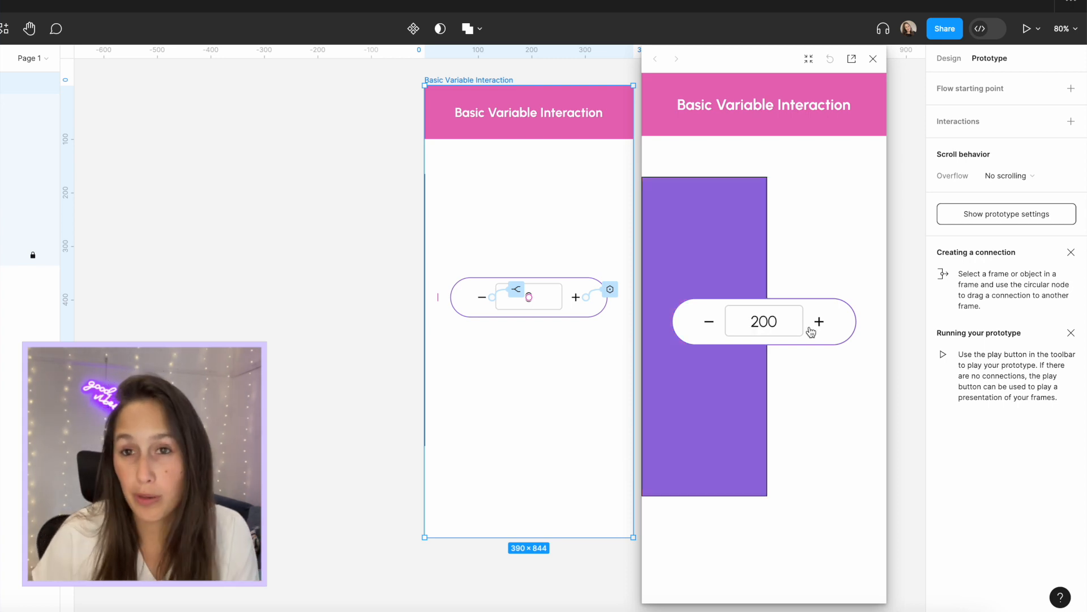
{"action": "left_click", "coordinate": [812, 330]}
{"action": "left_click", "coordinate": [812, 331]}
{"action": "left_click", "coordinate": [812, 331]}
{"action": "left_click", "coordinate": [577, 299]}
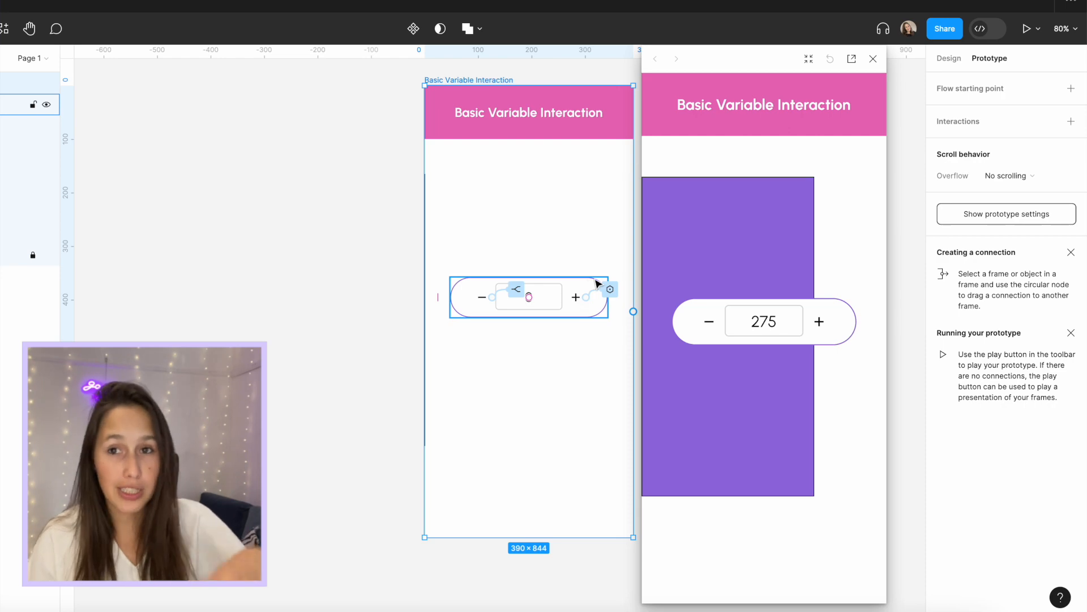